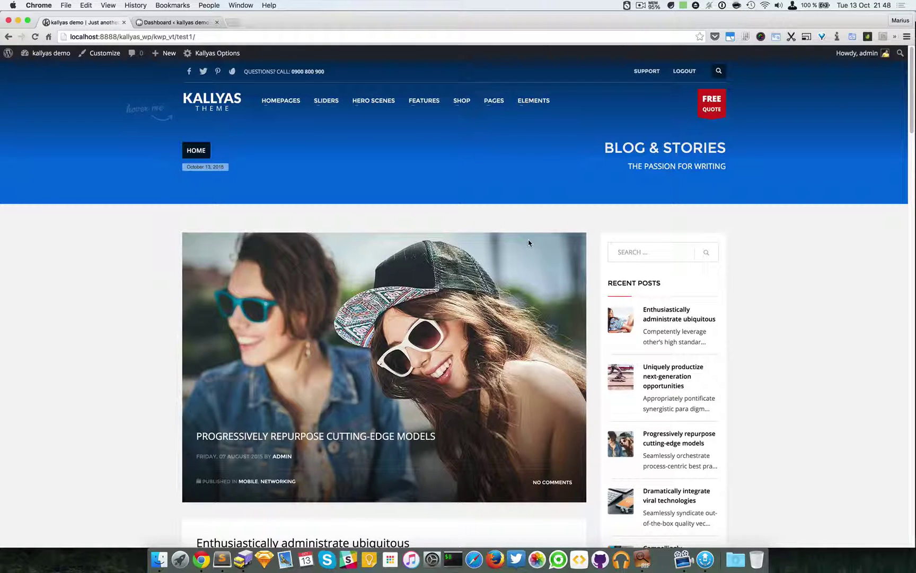
Step: Open the INFO BOX page from the ELEMENTS mega menu on the demo site
mouse_move(530, 104)
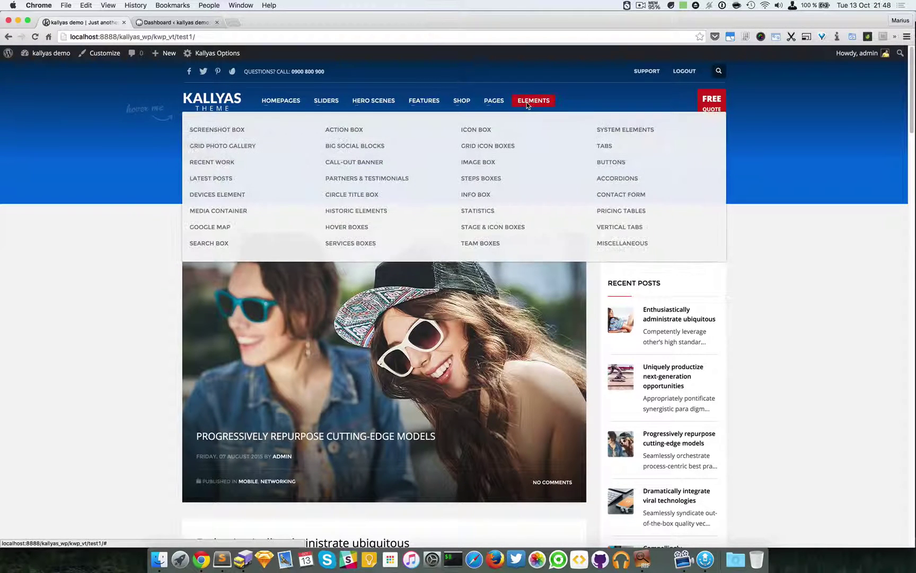
left_click(479, 197)
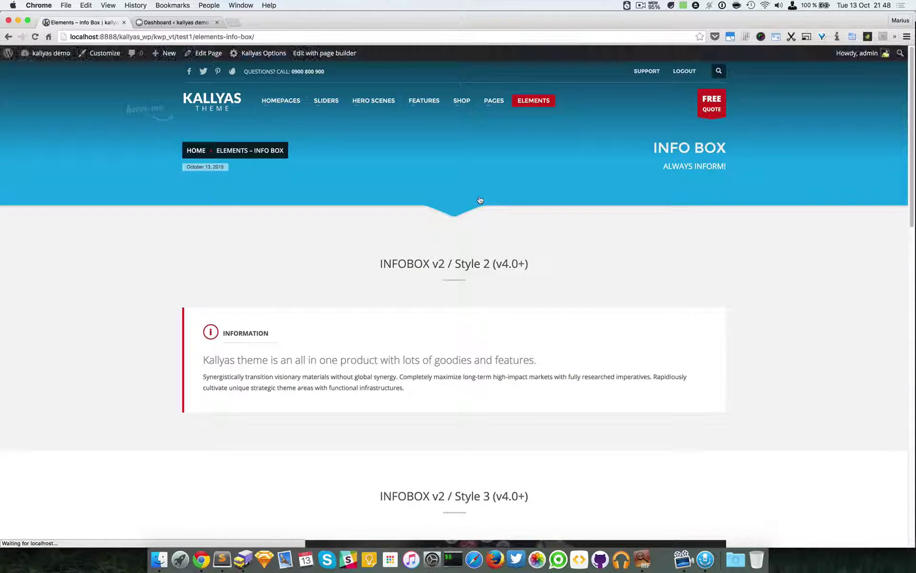
Step: Review the Style 2, Style 3 and Classic info box examples, then switch the page to page-builder editing
scroll(767, 272, "down", 1)
scroll(767, 273, "down", 1)
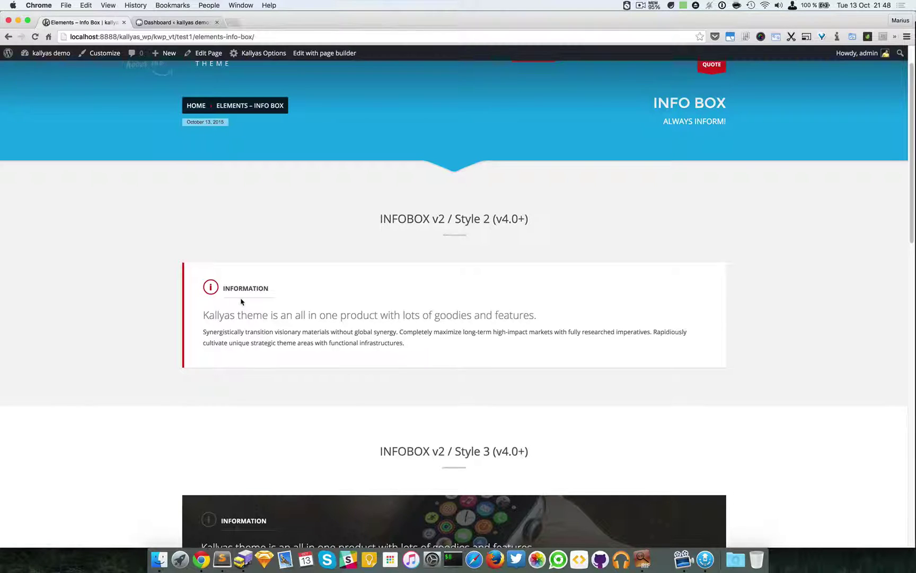
scroll(343, 316, "down", 2)
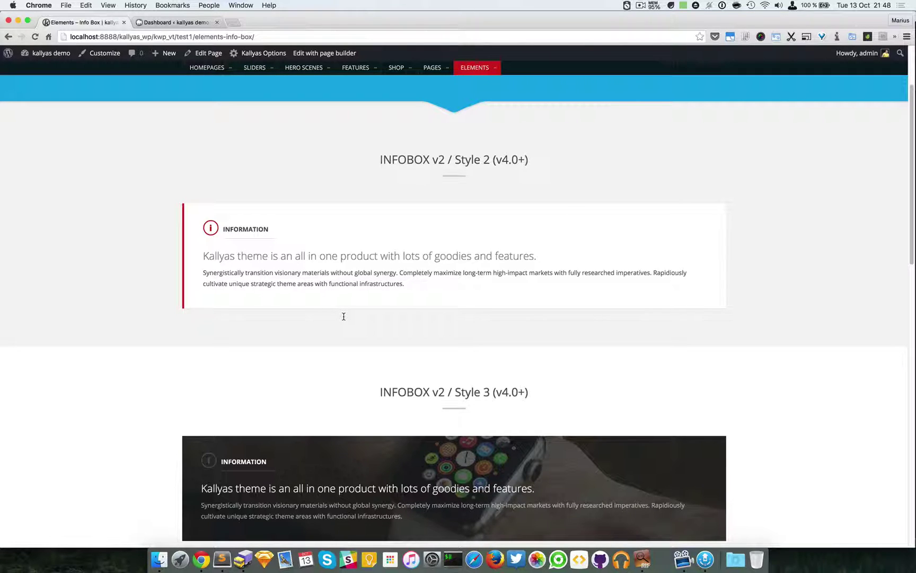
scroll(344, 317, "down", 12)
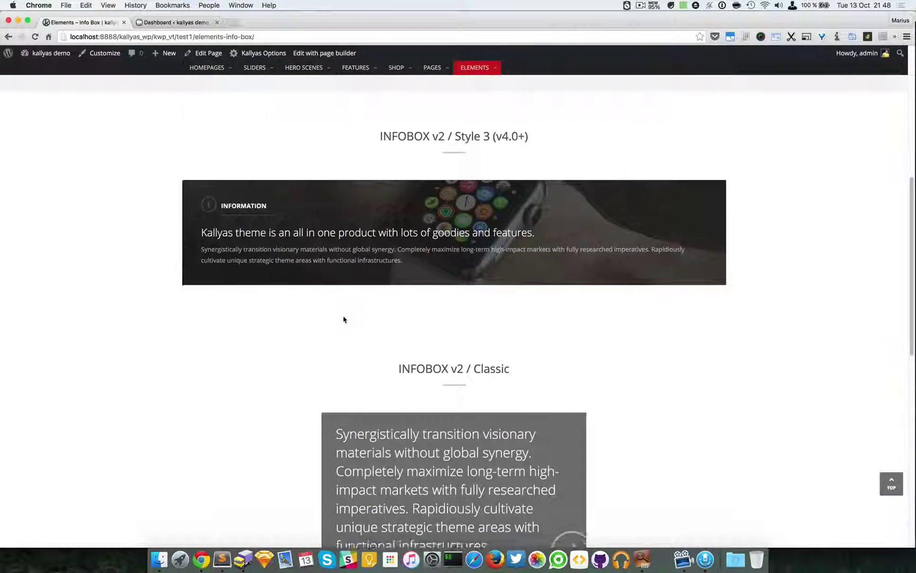
scroll(344, 317, "down", 3)
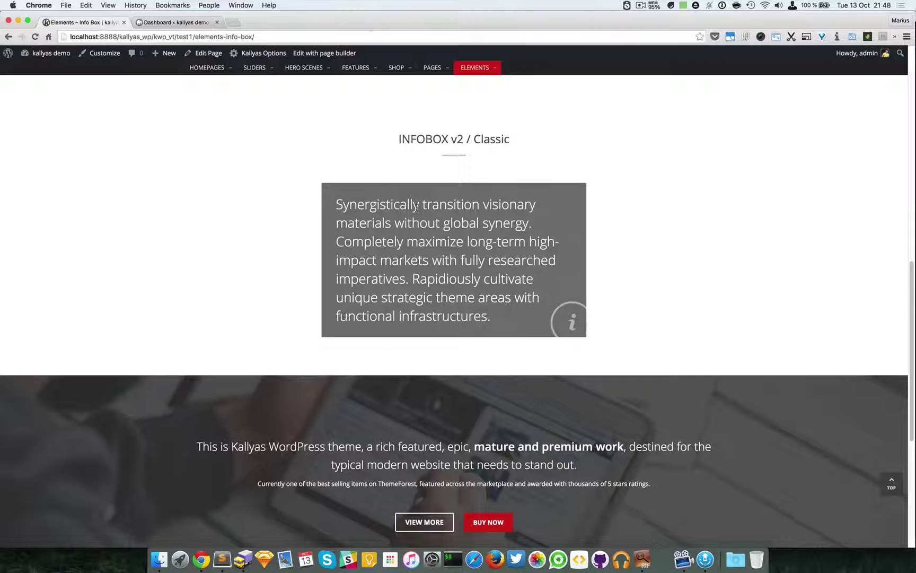
scroll(422, 216, "down", 2)
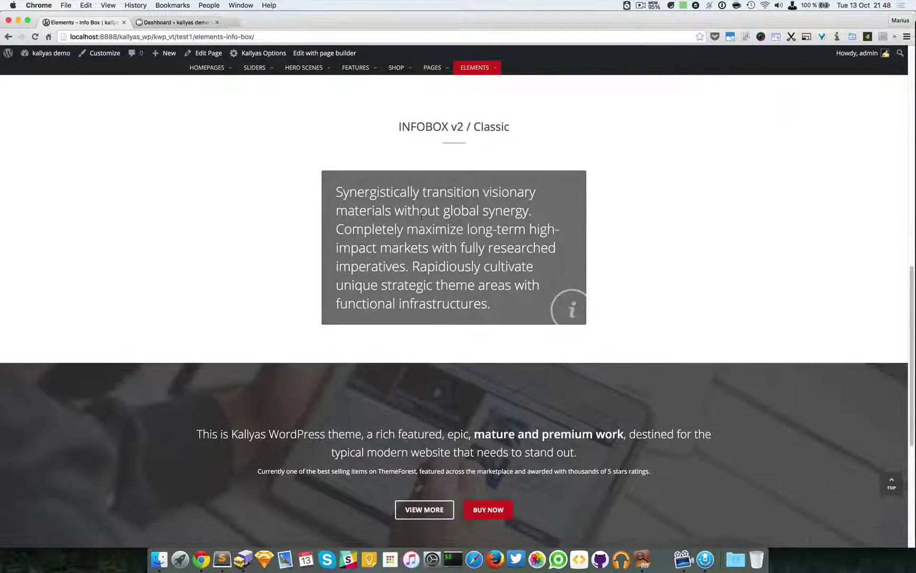
scroll(422, 216, "up", 11)
scroll(422, 216, "up", 5)
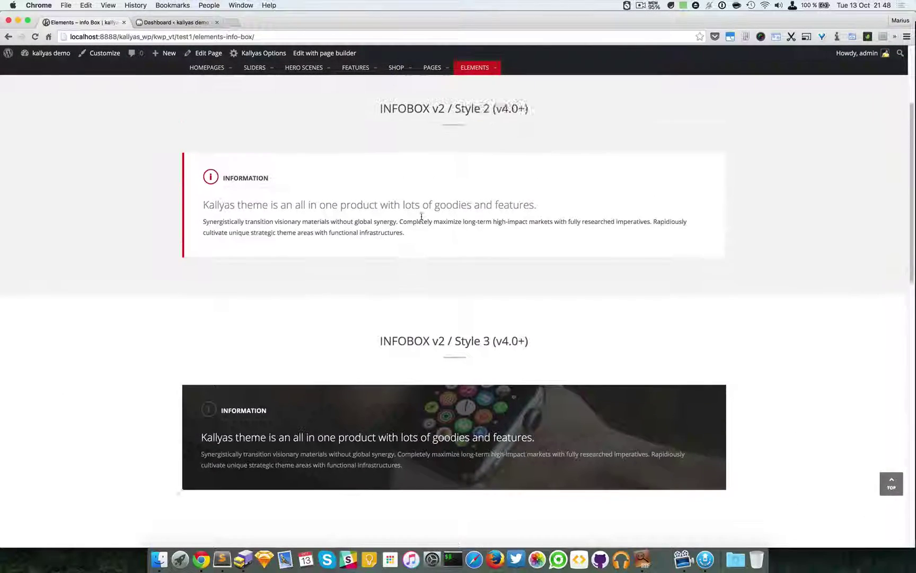
scroll(422, 219, "down", 1)
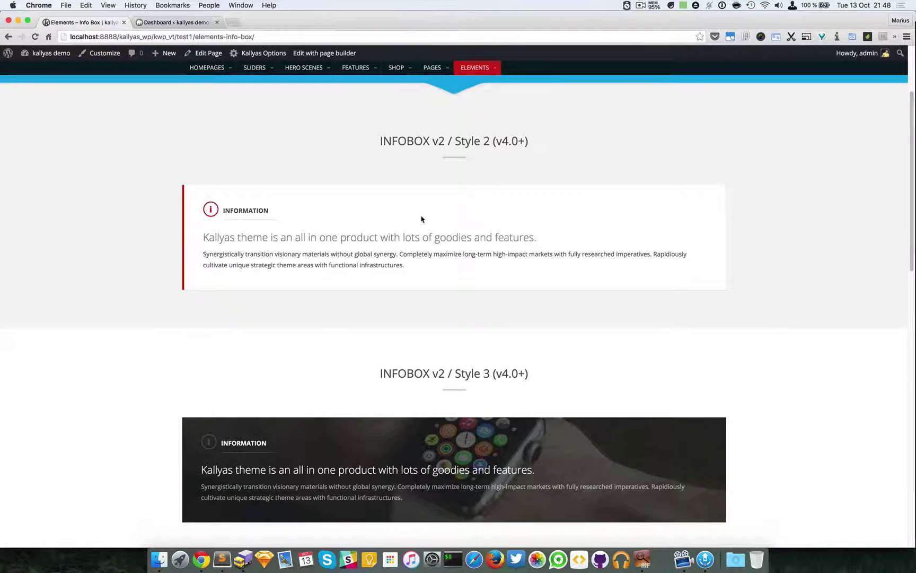
scroll(422, 218, "down", 1)
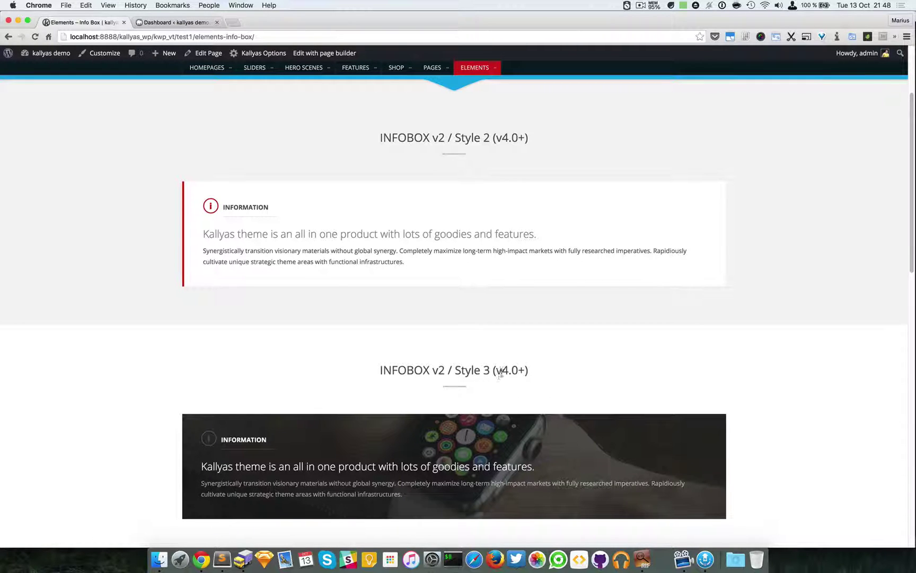
scroll(471, 436, "down", 2)
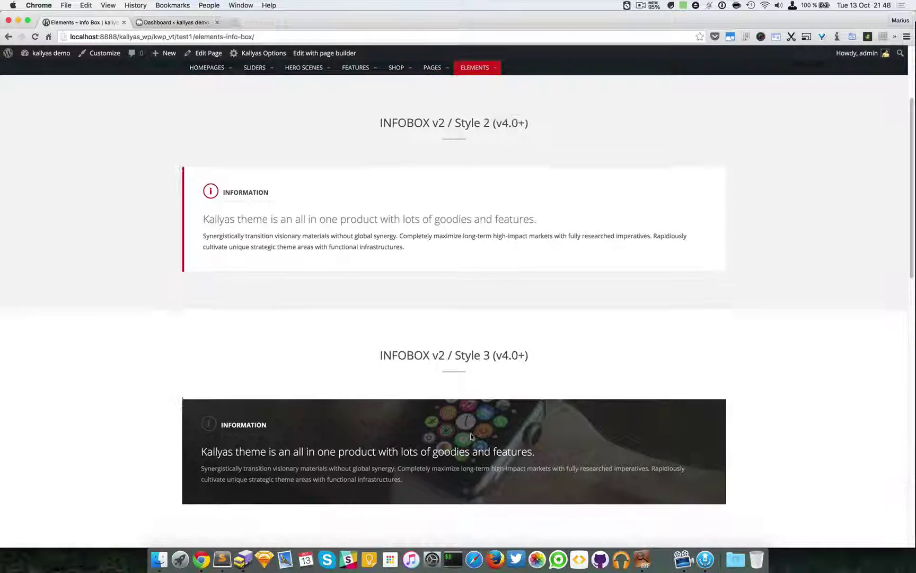
scroll(471, 435, "down", 5)
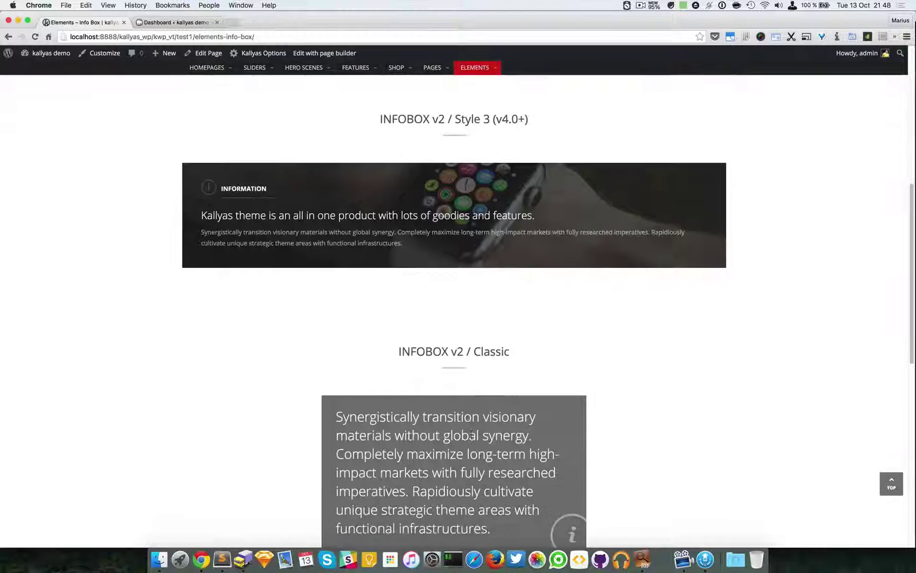
scroll(471, 434, "down", 2)
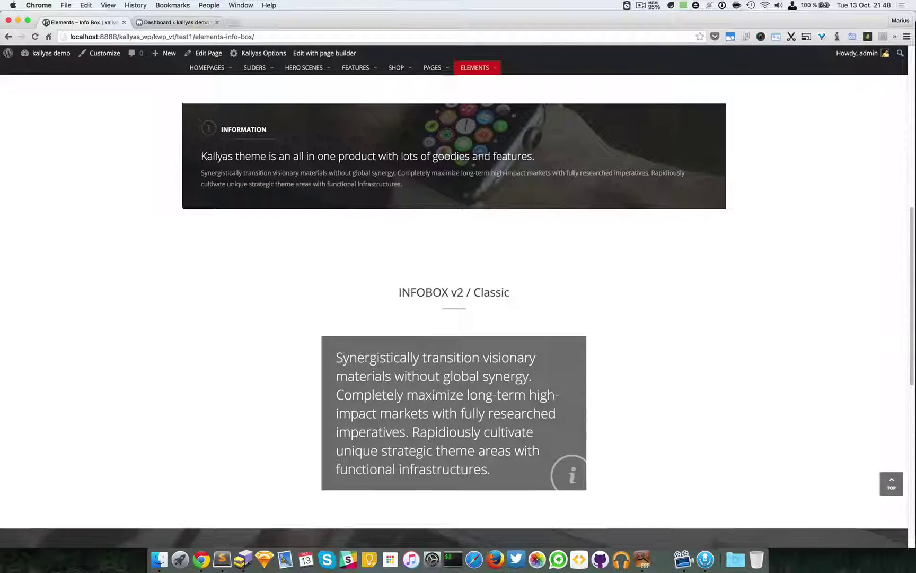
scroll(435, 392, "up", 4)
scroll(342, 300, "up", 8)
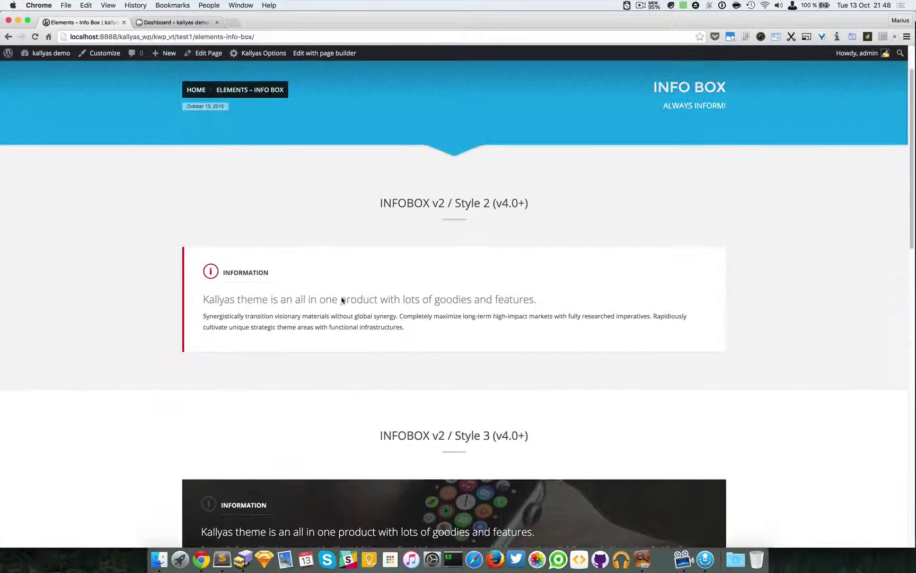
left_click(324, 53)
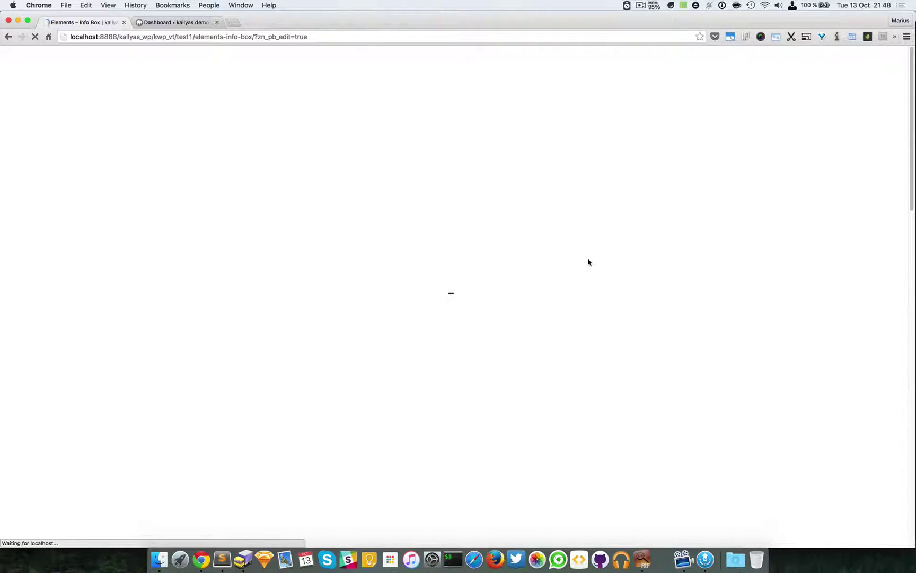
Step: Open the Style 2 Info Box 2 options, keeping Style 2 (Background color) selected
scroll(589, 260, "down", 5)
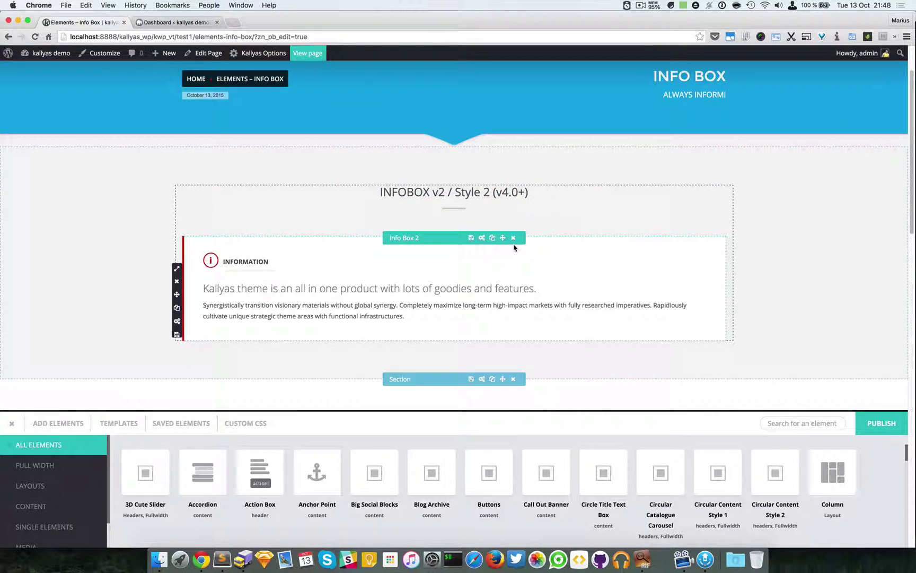
left_click(482, 237)
left_click_drag(556, 205, 607, 306)
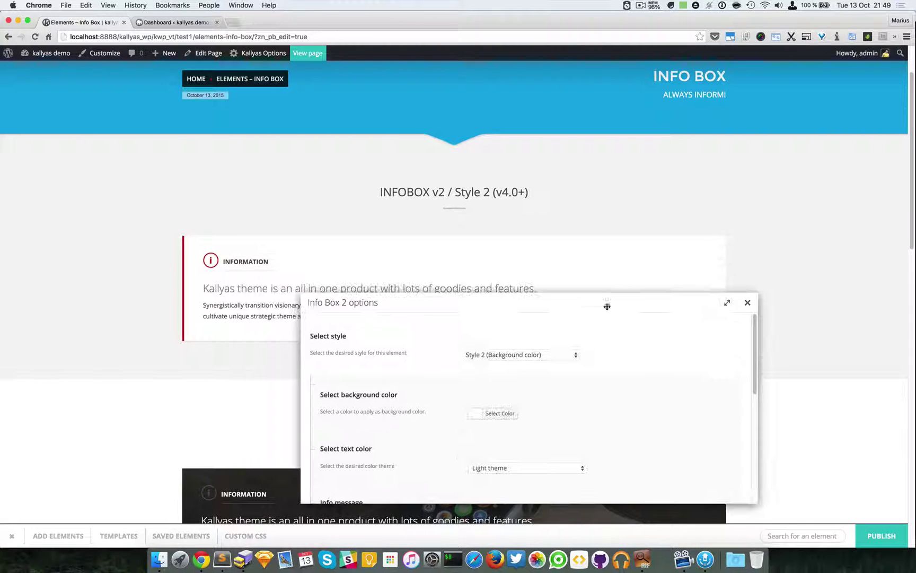
scroll(810, 286, "down", 2)
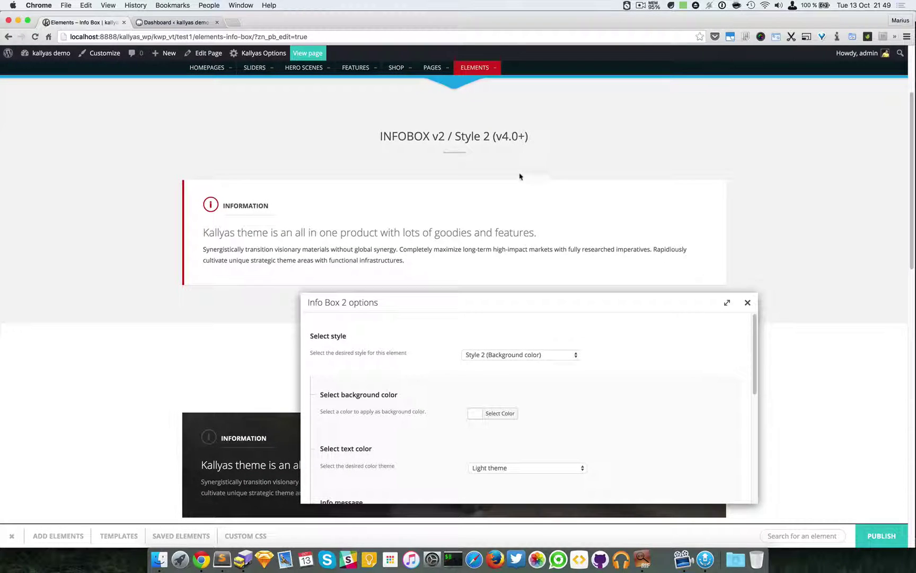
left_click(501, 354)
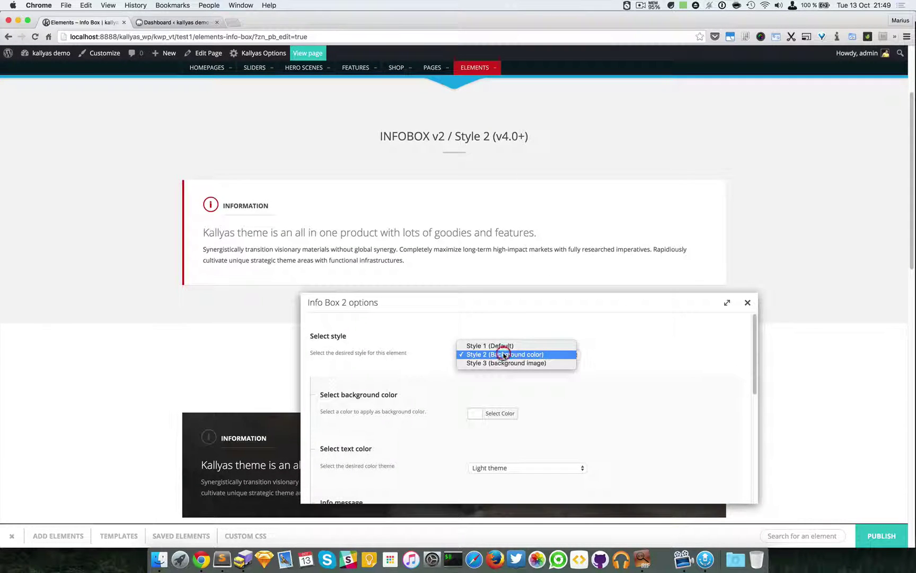
left_click(657, 372)
scroll(529, 390, "down", 1)
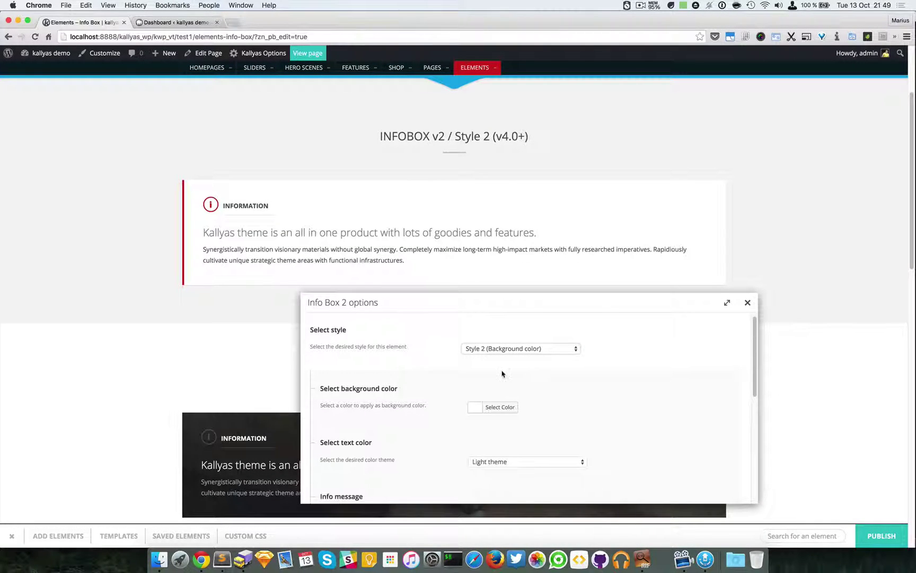
scroll(442, 402, "down", 3)
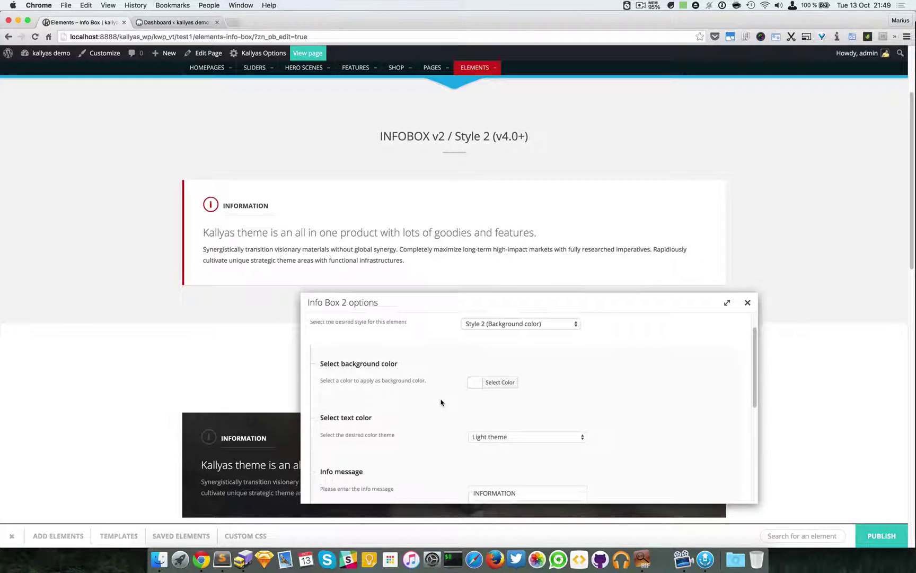
Step: Try a dark grey #232323 background on the Style 2 box, keeping Light theme text
left_click(501, 380)
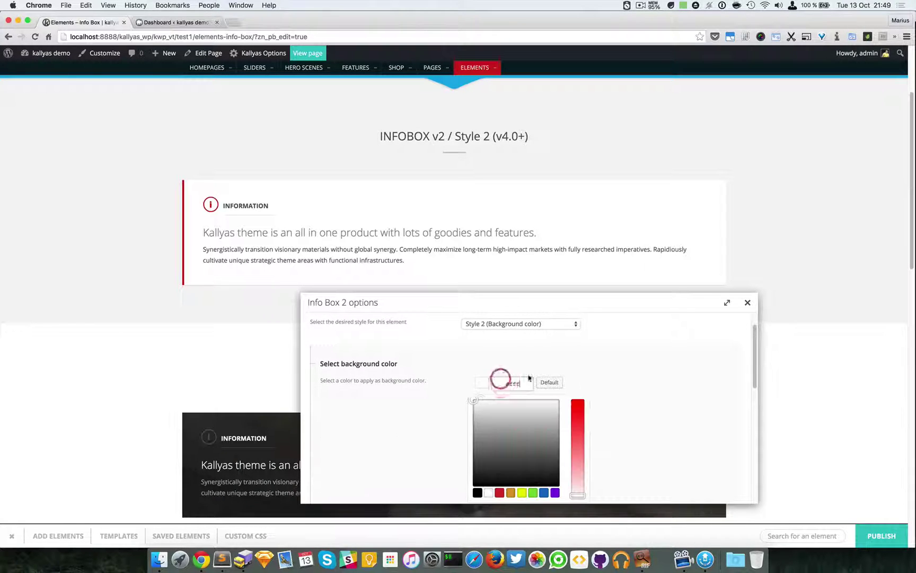
left_click(606, 377)
scroll(606, 377, "down", 2)
scroll(606, 378, "down", 2)
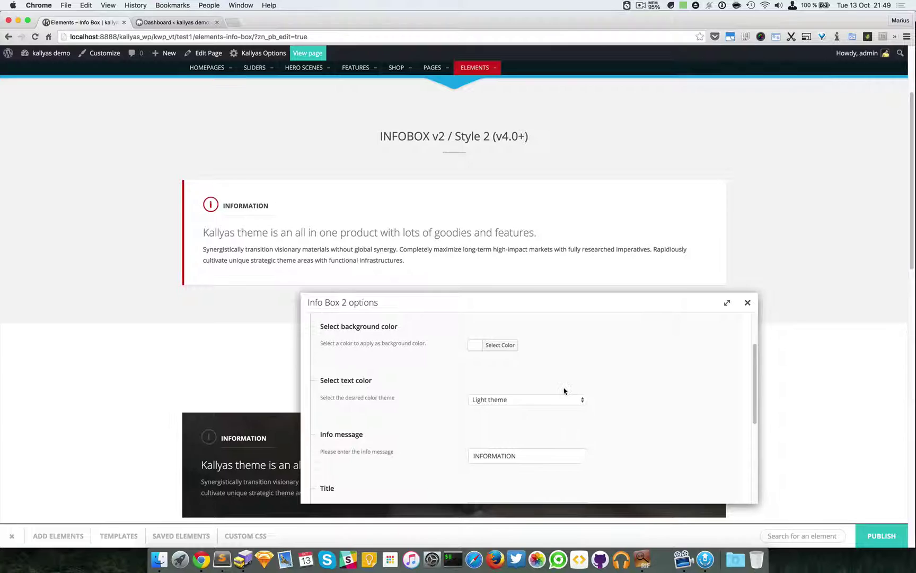
left_click(549, 399)
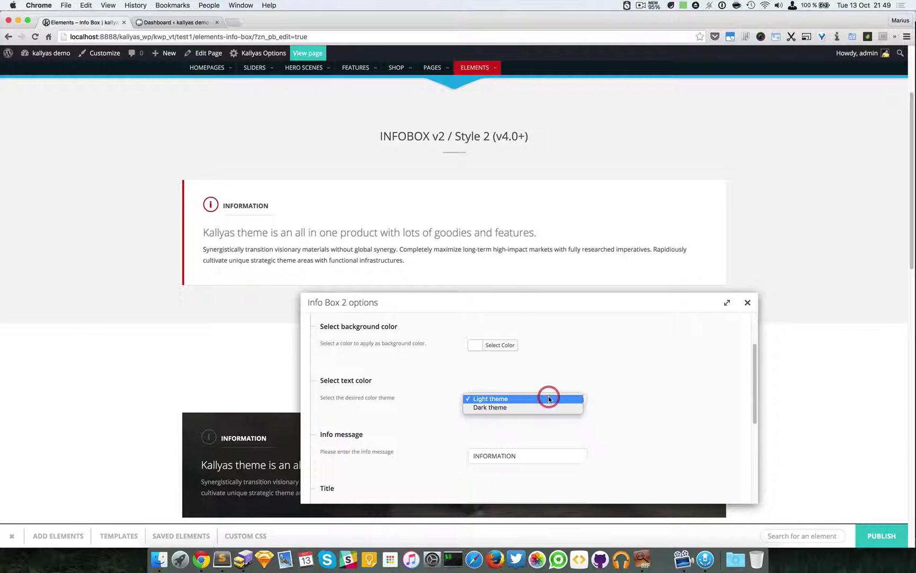
left_click(549, 399)
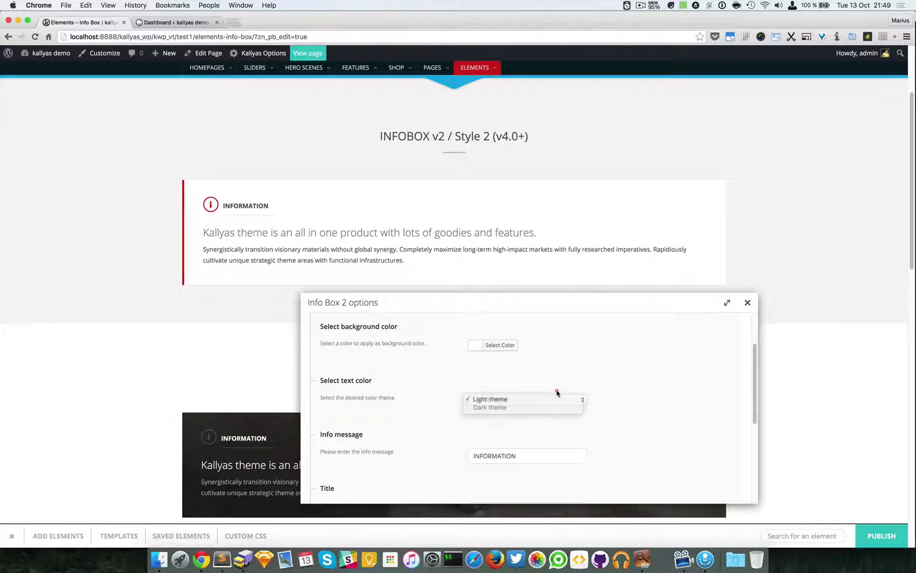
left_click(500, 343)
left_click_drag(509, 401, 506, 436)
left_click(633, 390)
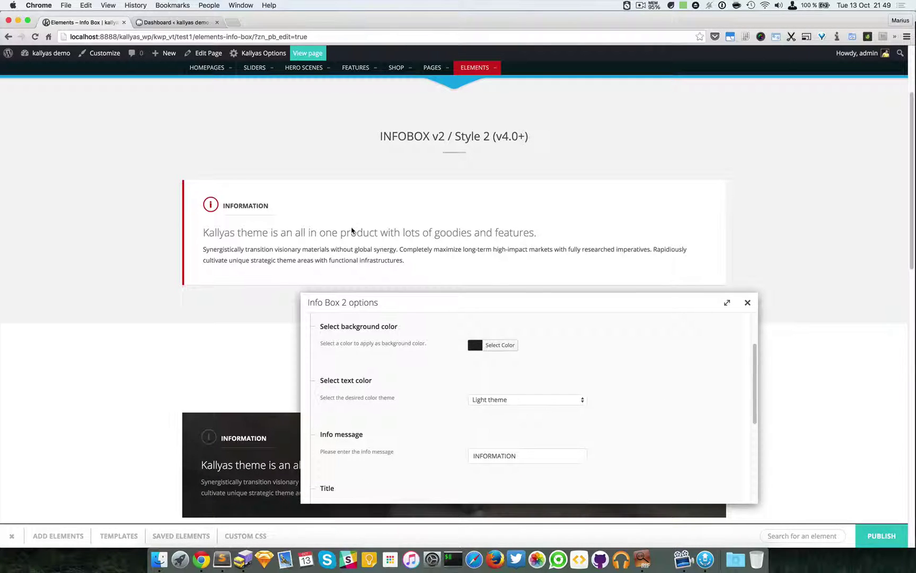
left_click(497, 401)
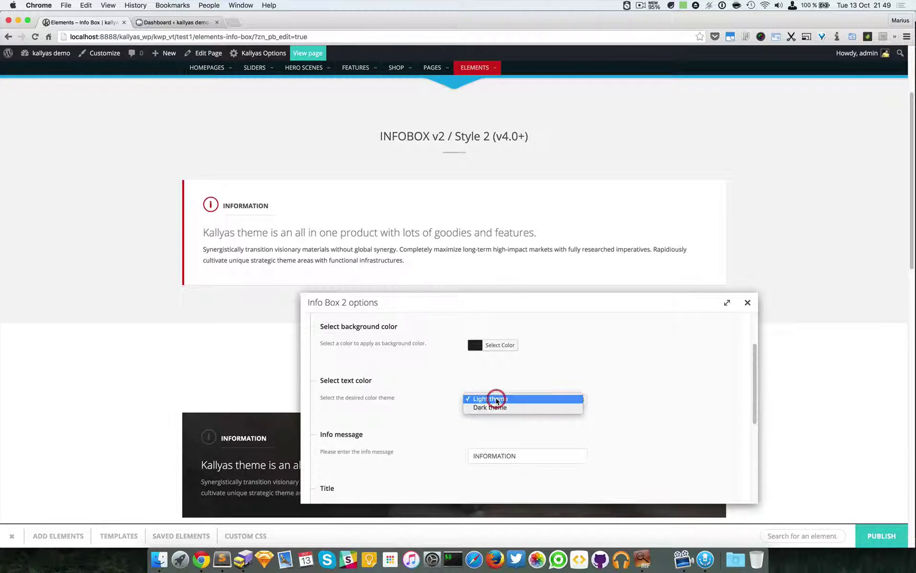
left_click(492, 400)
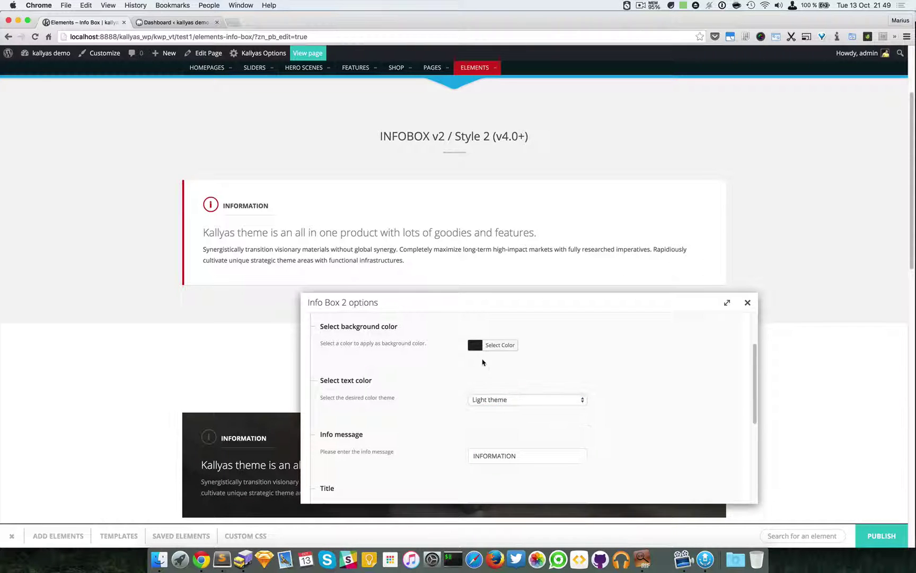
Step: Restore a light box background and set the text colour to Dark theme
left_click(479, 345)
left_click_drag(520, 402, 507, 362)
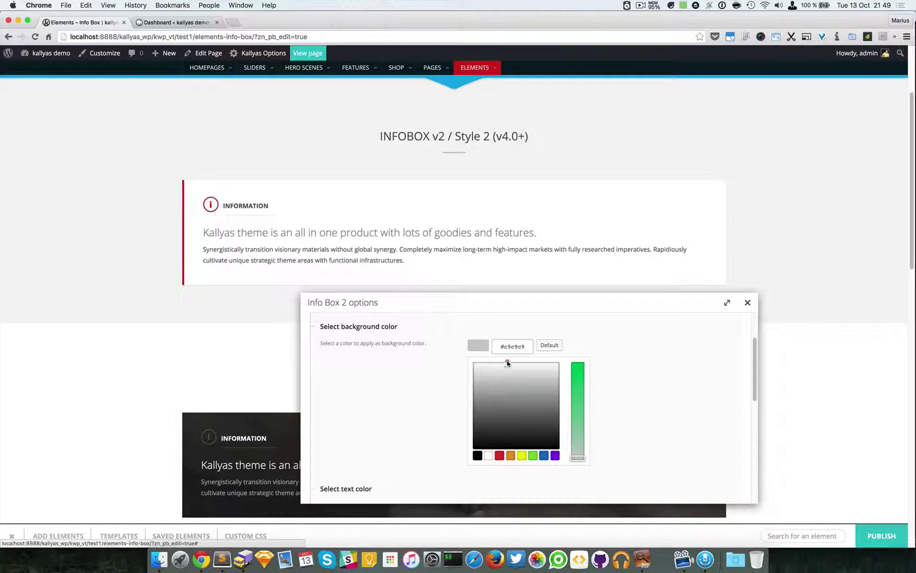
left_click(582, 345)
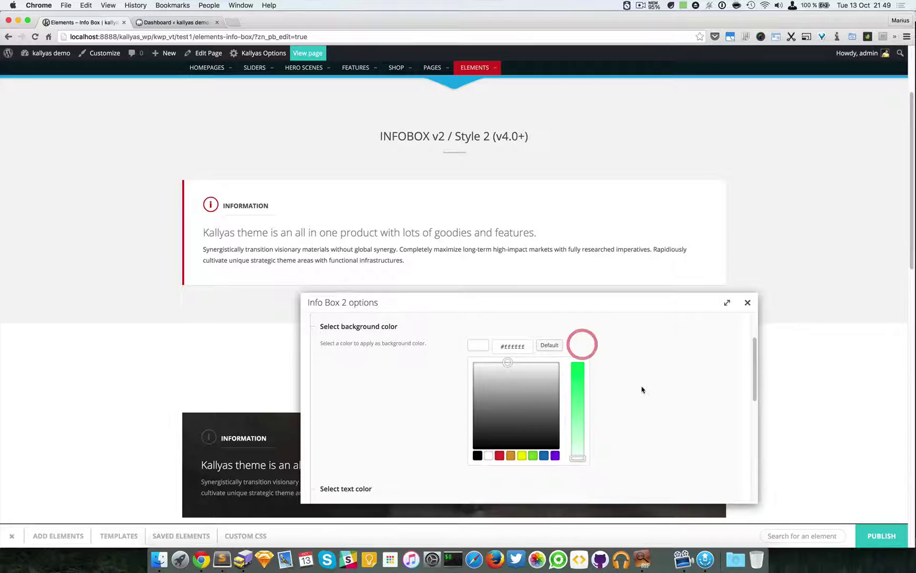
left_click(641, 386)
left_click(491, 391)
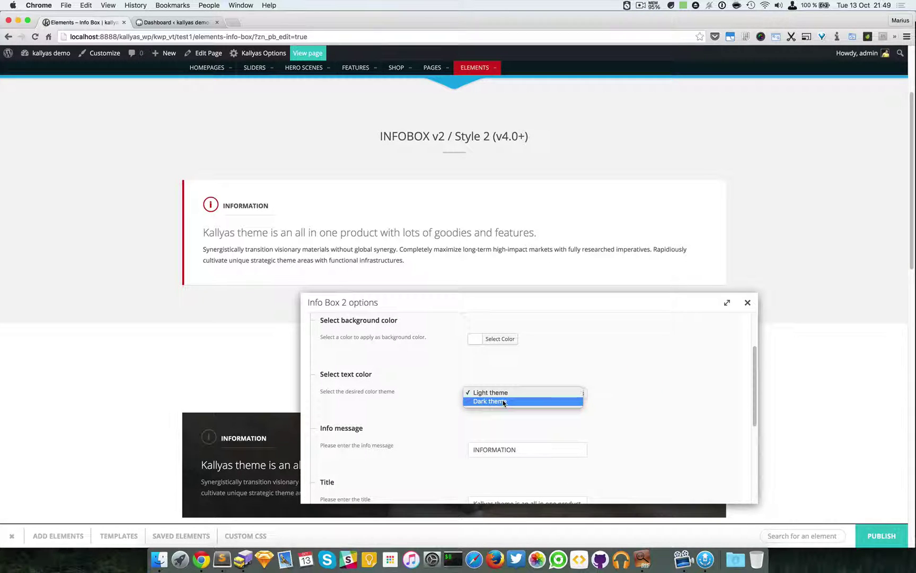
left_click(504, 401)
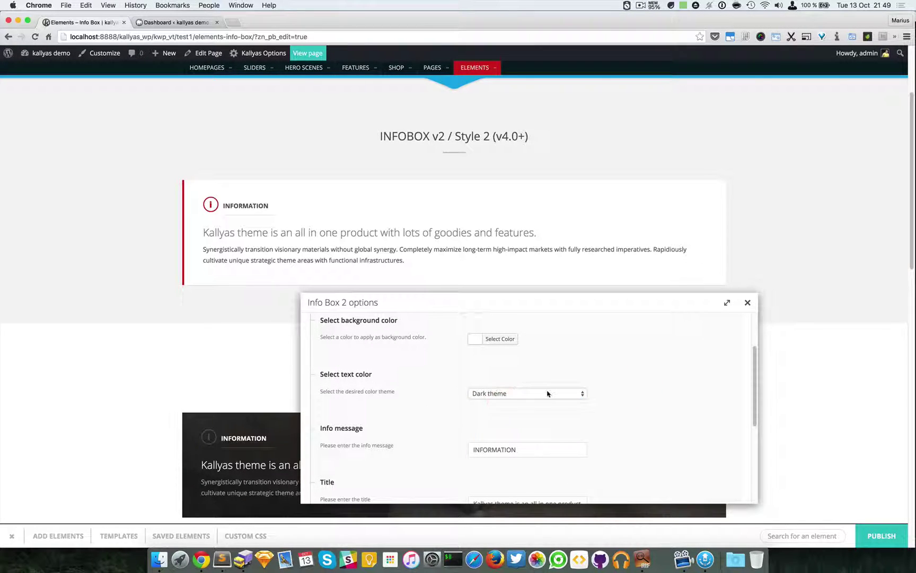
scroll(548, 393, "down", 2)
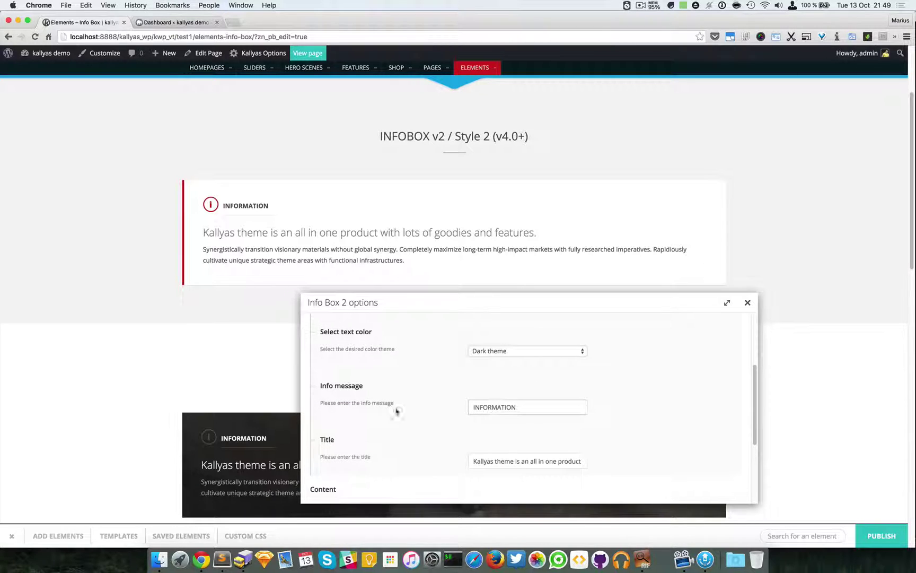
Step: Review the INFORMATION message, title and content fields, then close the Info Box 2 options
double_click(496, 401)
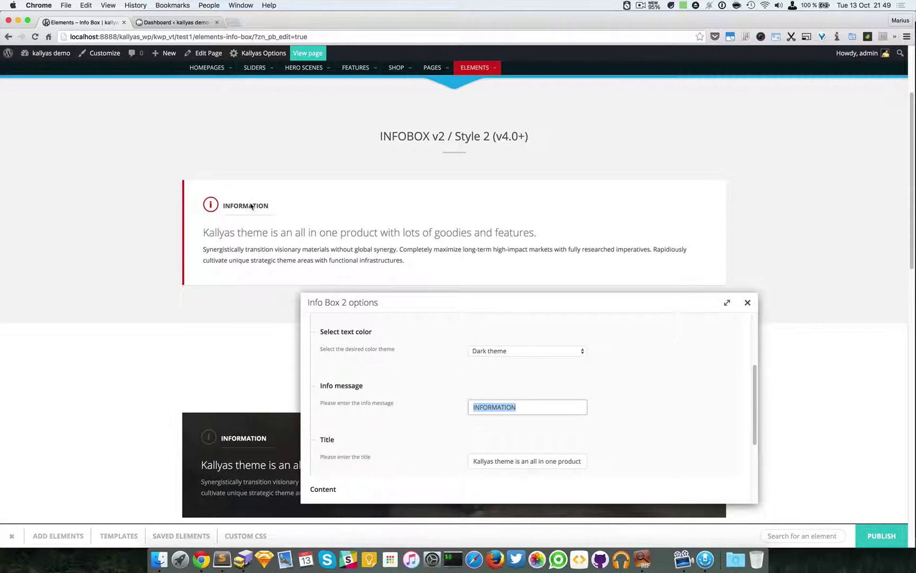
scroll(403, 363, "down", 2)
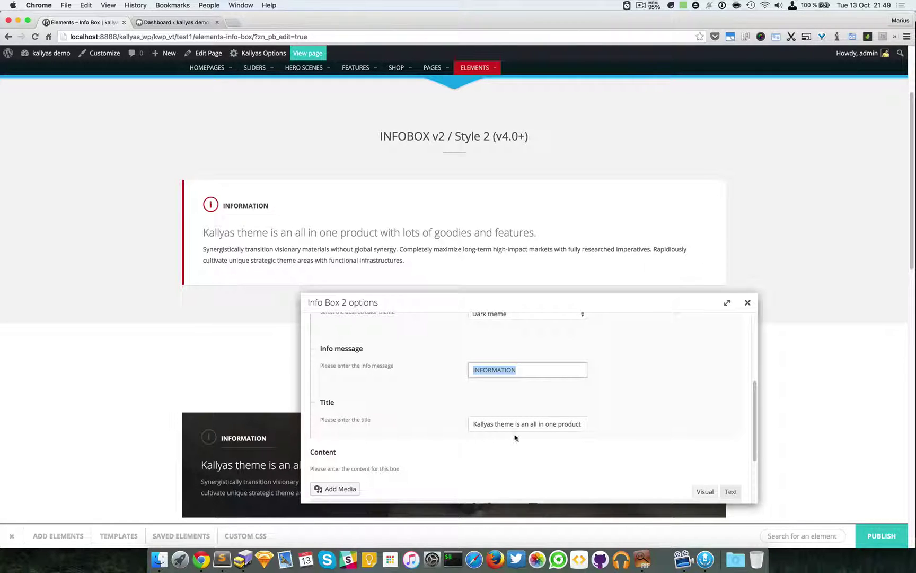
scroll(438, 417, "down", 4)
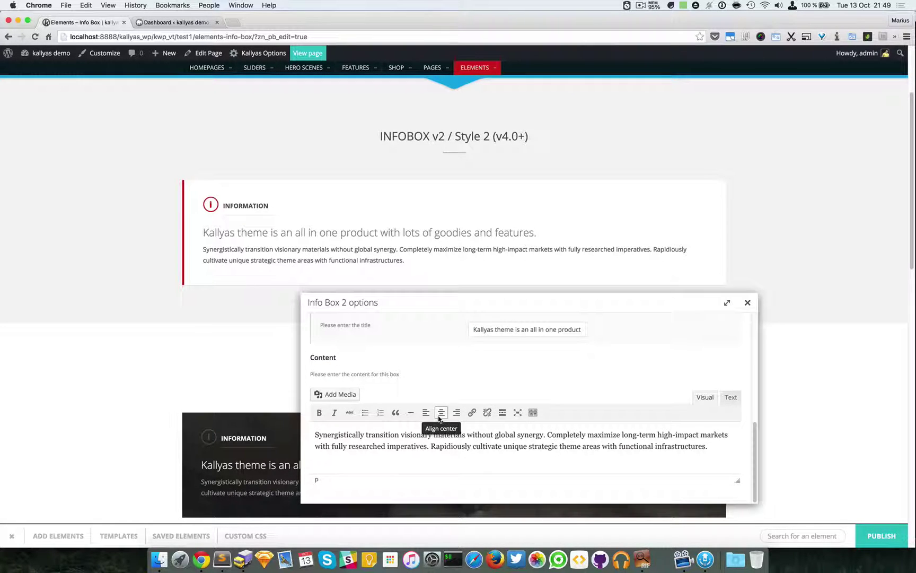
left_click(441, 437)
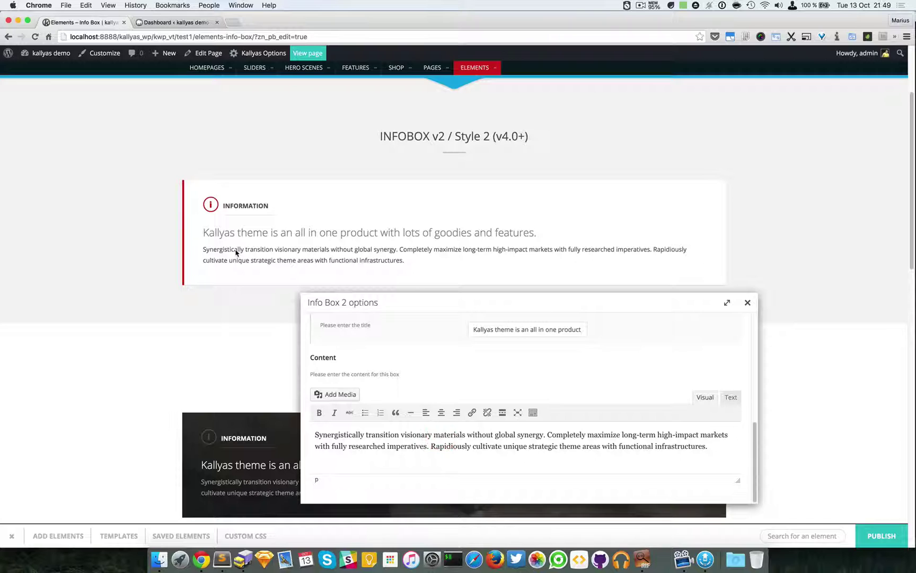
scroll(511, 403, "up", 5)
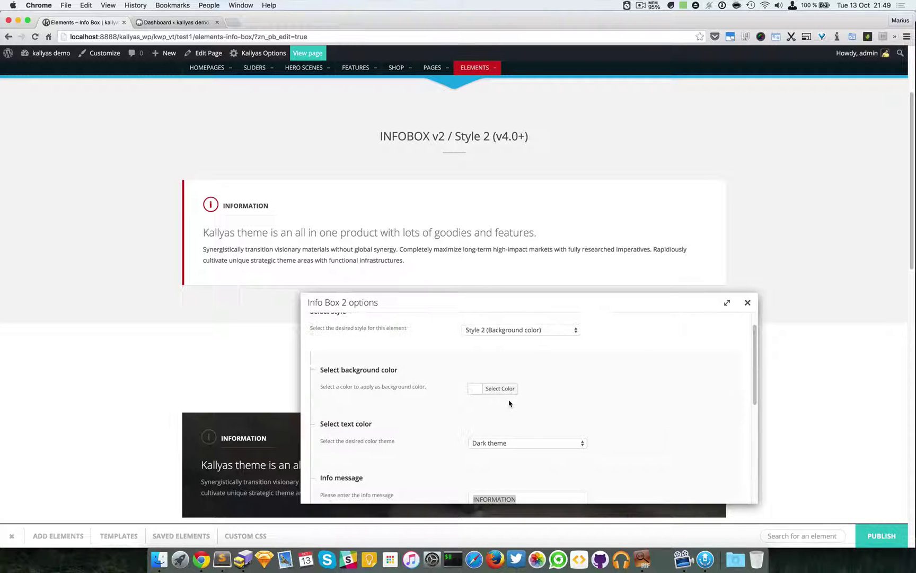
left_click(749, 304)
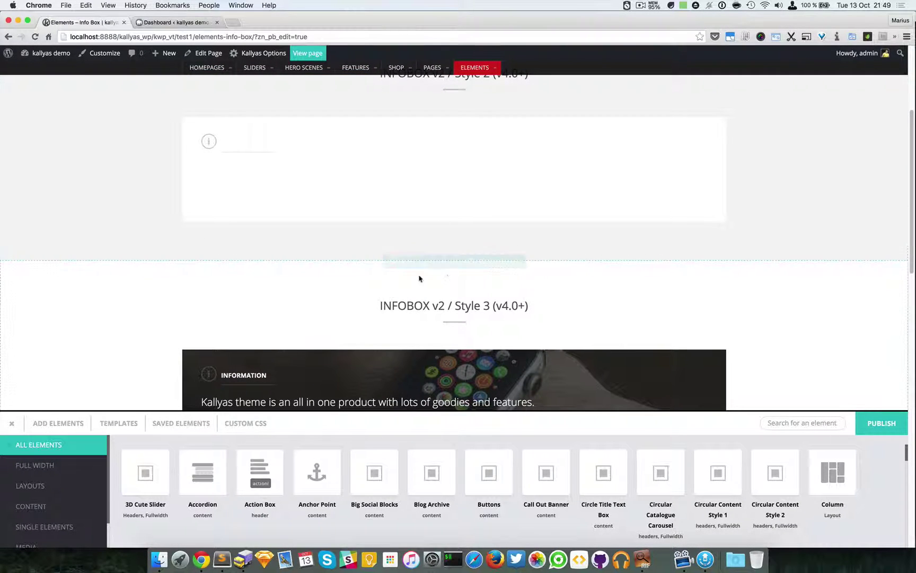
Step: Open the Style 3 watch-image info box's options and move the dialog aside
scroll(466, 297, "down", 2)
scroll(480, 302, "down", 2)
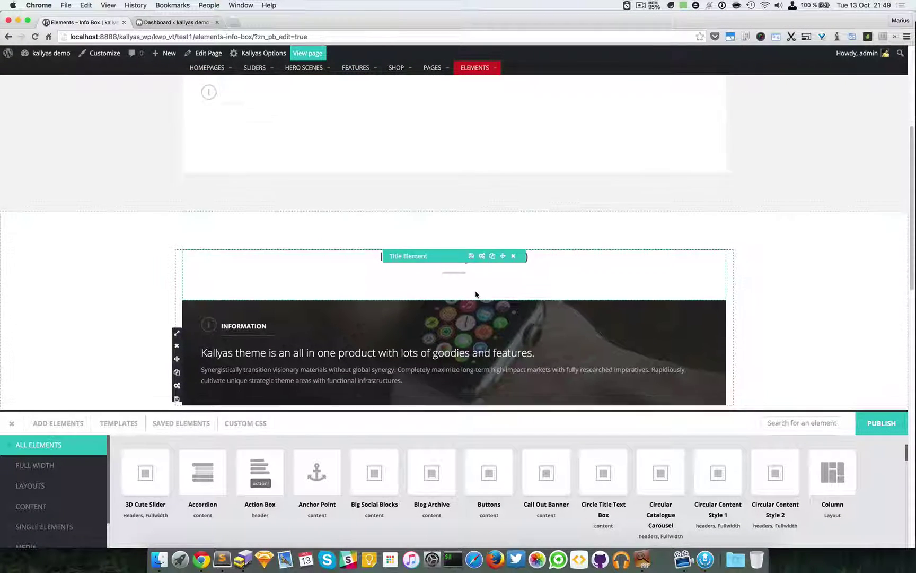
left_click(482, 276)
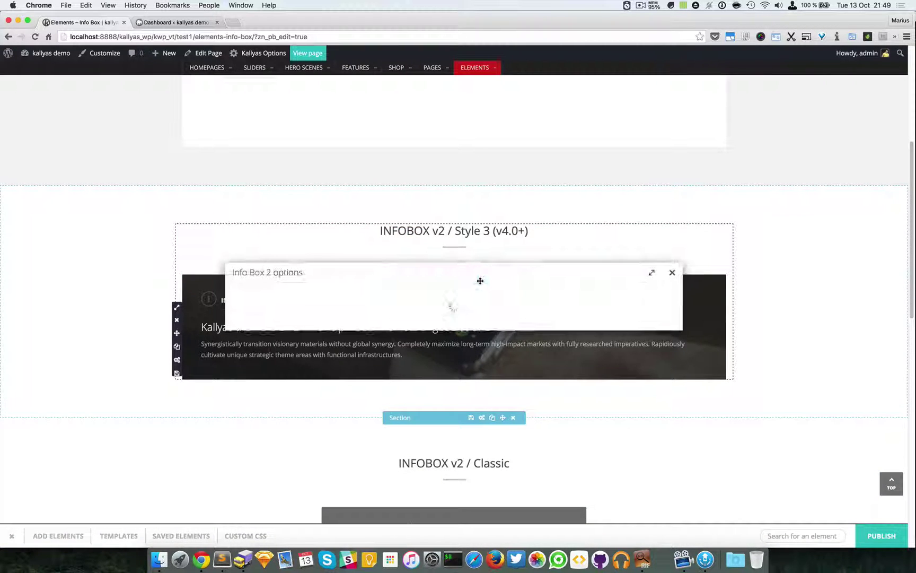
left_click_drag(491, 205, 689, 268)
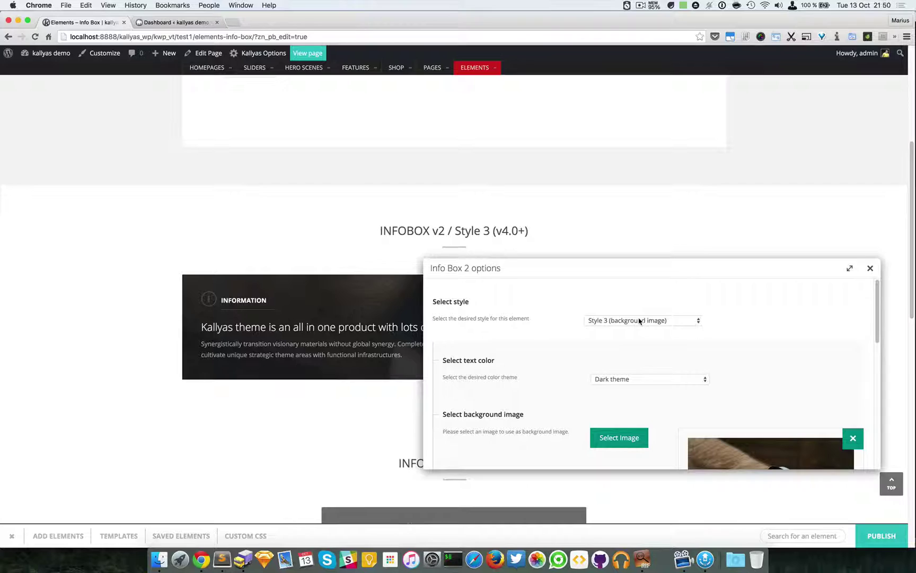
scroll(734, 391, "down", 2)
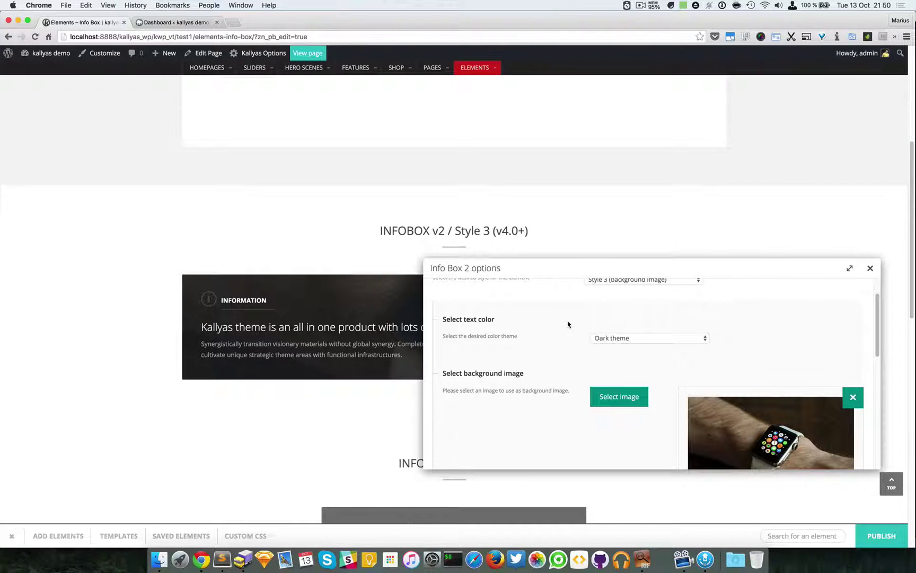
Step: Set the Style 3 box's text colour to Light theme
left_click(641, 340)
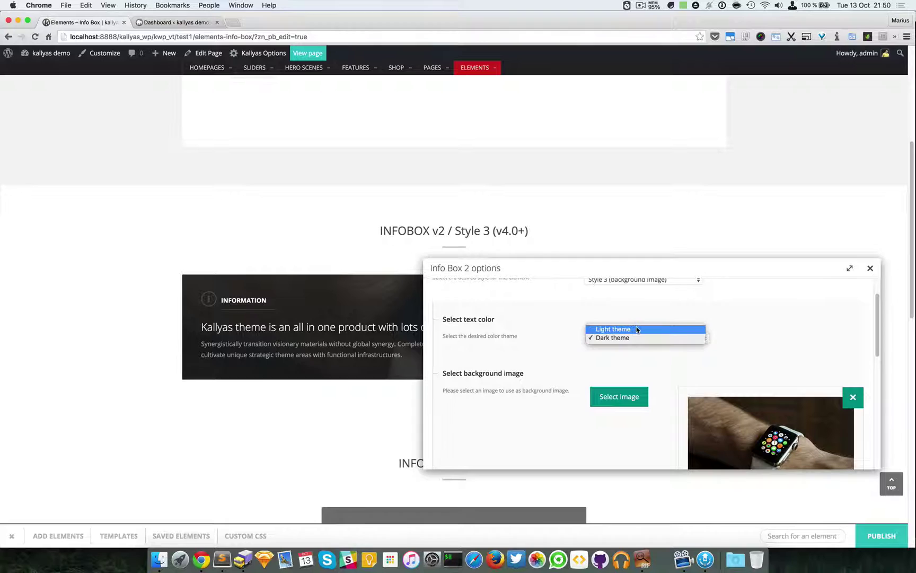
left_click(637, 329)
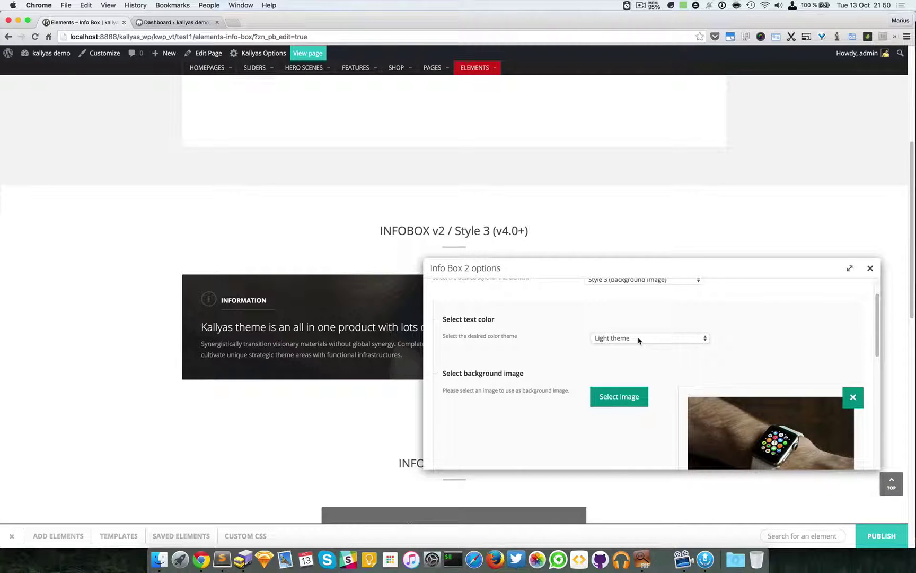
scroll(642, 350, "down", 3)
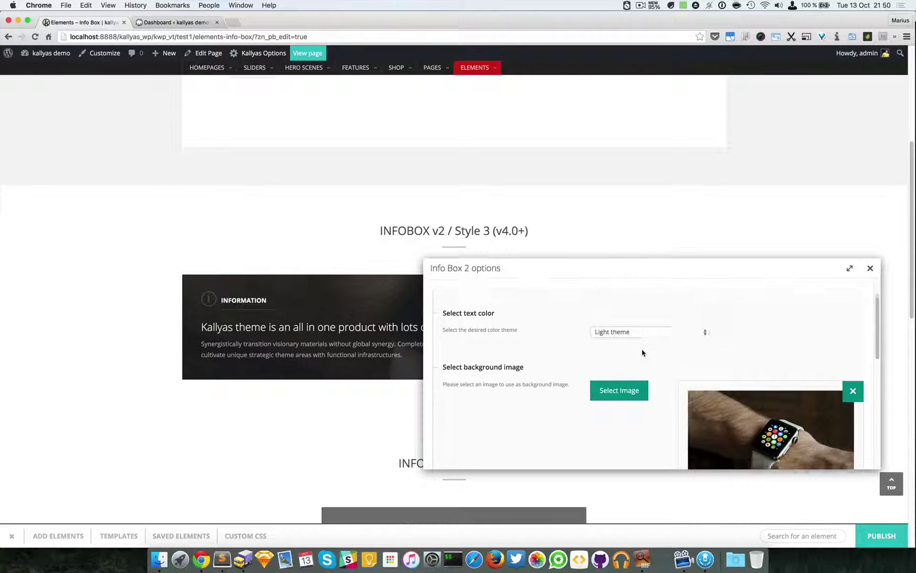
scroll(527, 373, "down", 3)
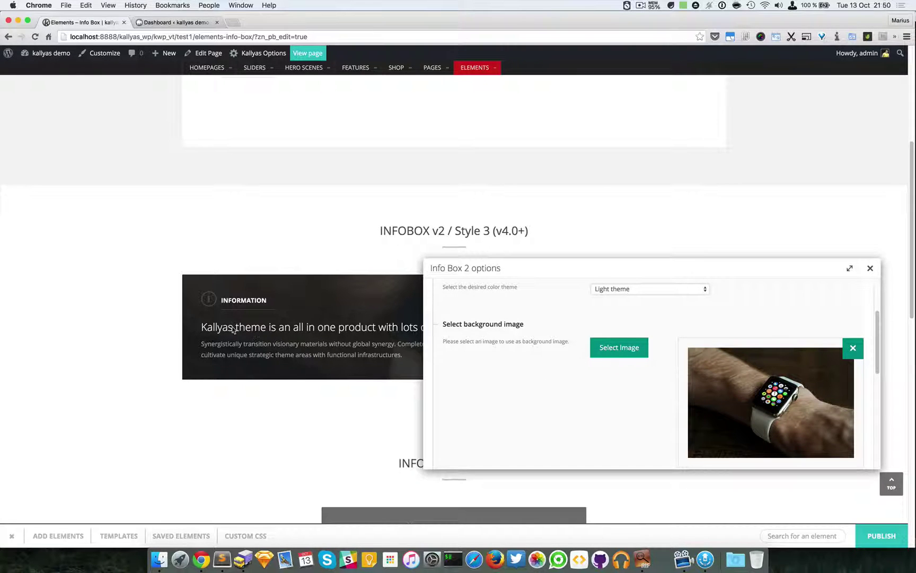
Step: Check the updated box and remaining fields, then close the Info Box 2 options
left_click_drag(499, 268, 474, 413)
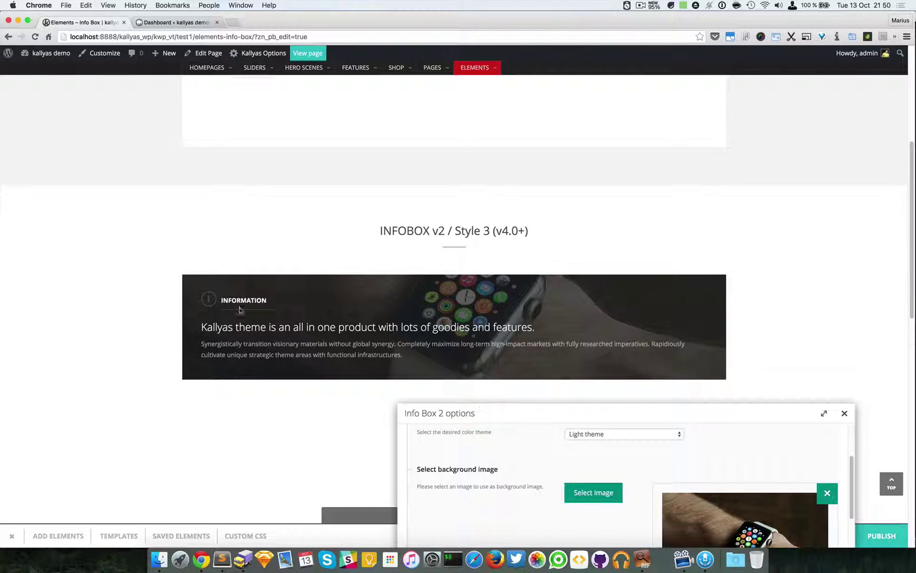
scroll(233, 319, "down", 5)
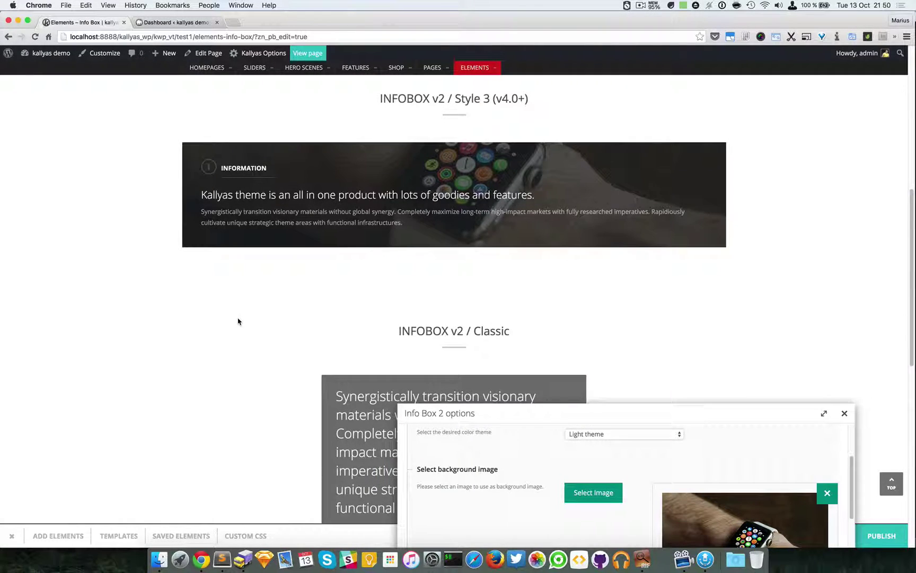
left_click_drag(537, 414, 532, 301)
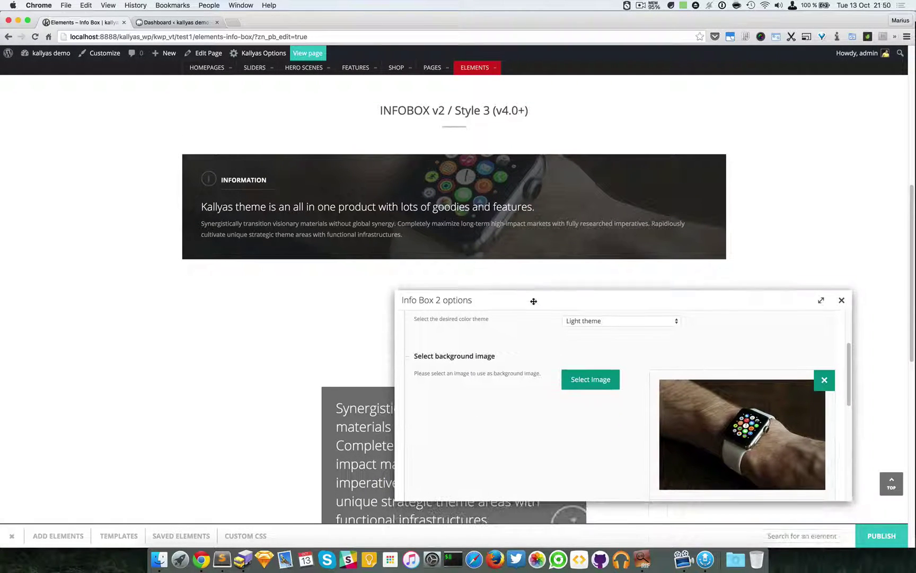
scroll(572, 395, "down", 3)
scroll(573, 393, "down", 4)
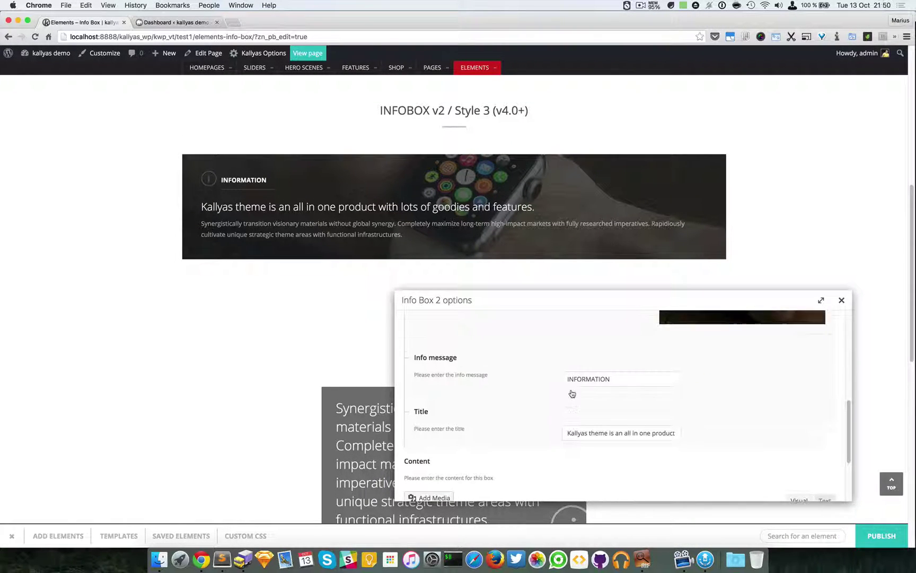
scroll(607, 373, "down", 1)
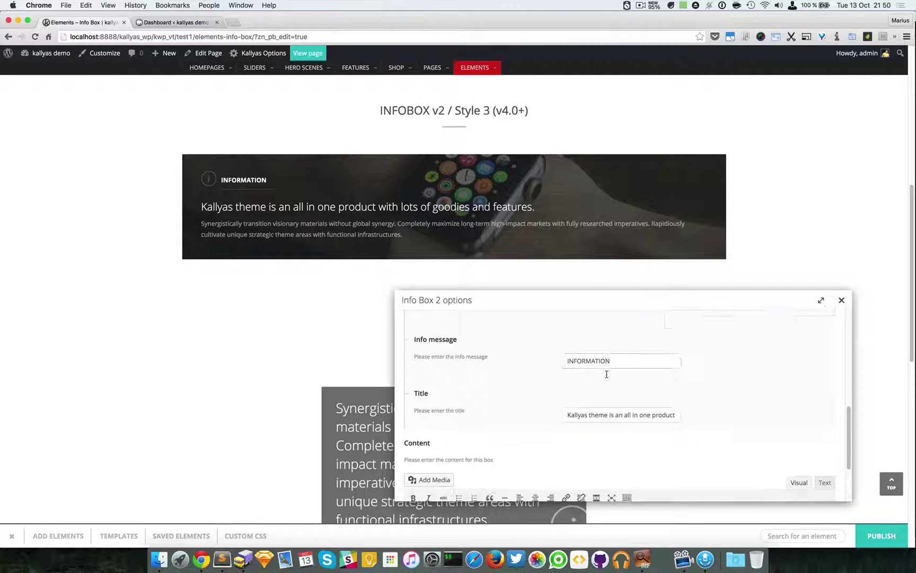
scroll(607, 374, "down", 3)
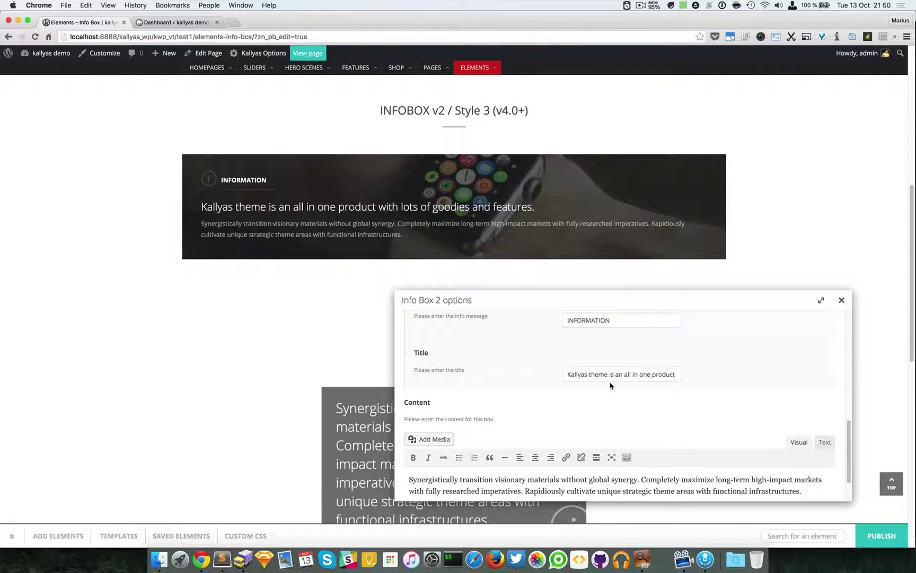
scroll(536, 440, "up", 6)
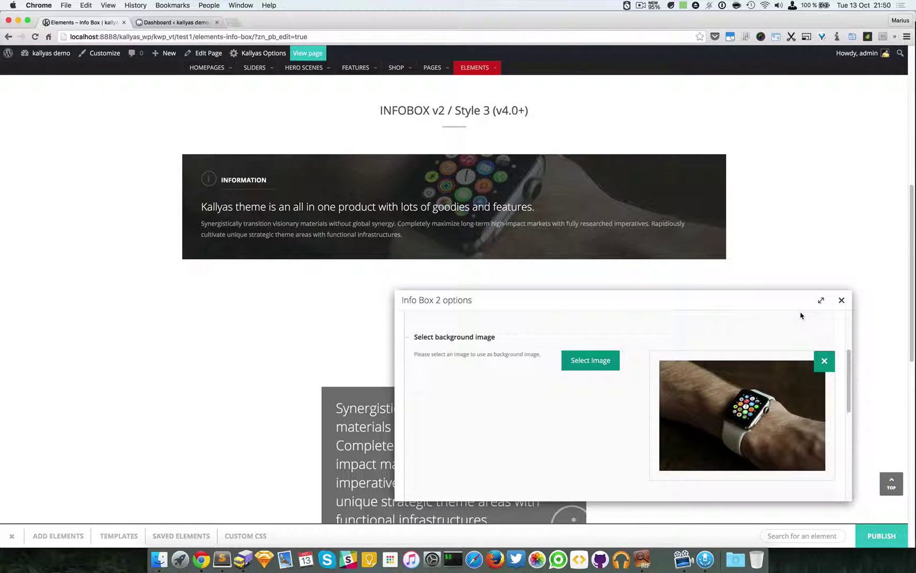
left_click(841, 302)
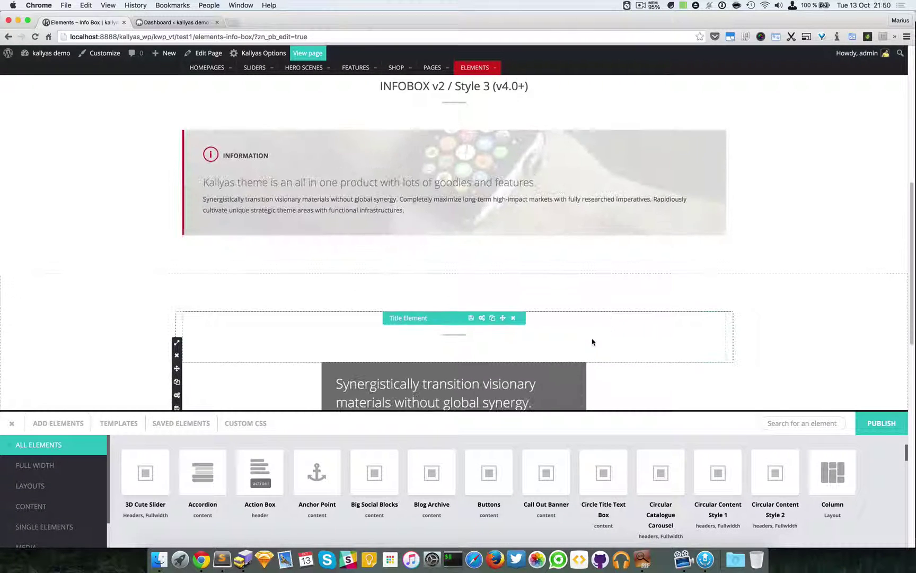
Step: Open the Classic info box's options and move the dialog to the lower right
scroll(520, 344, "down", 2)
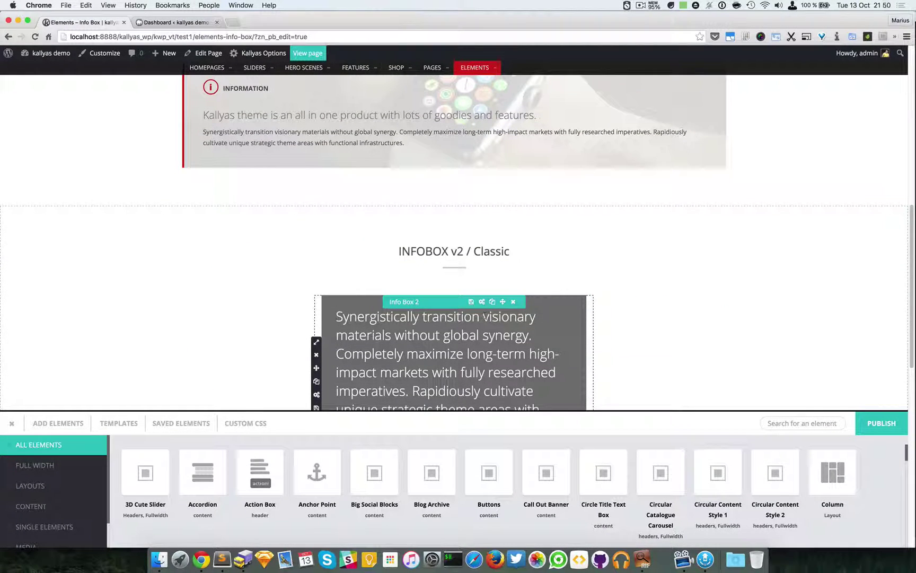
left_click(484, 303)
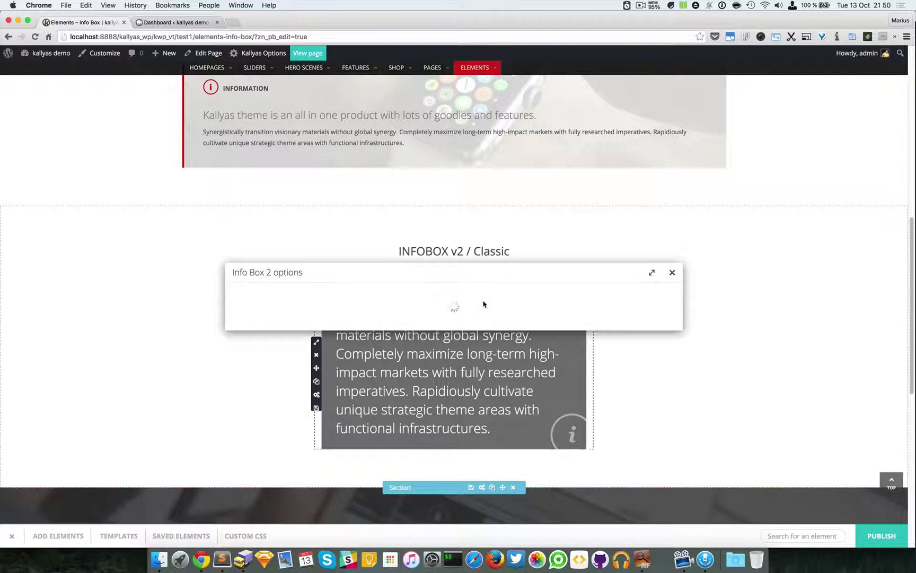
left_click_drag(449, 201, 644, 261)
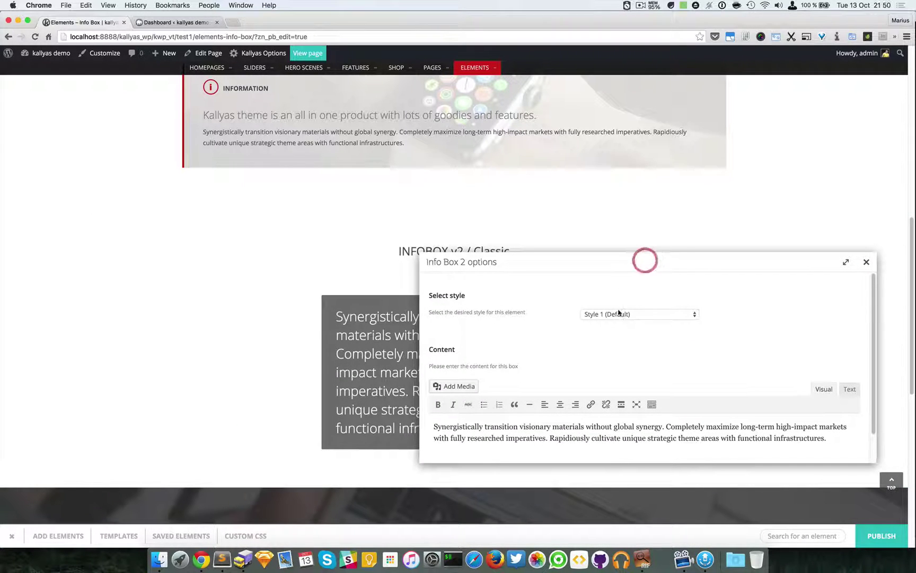
left_click_drag(578, 259, 635, 260)
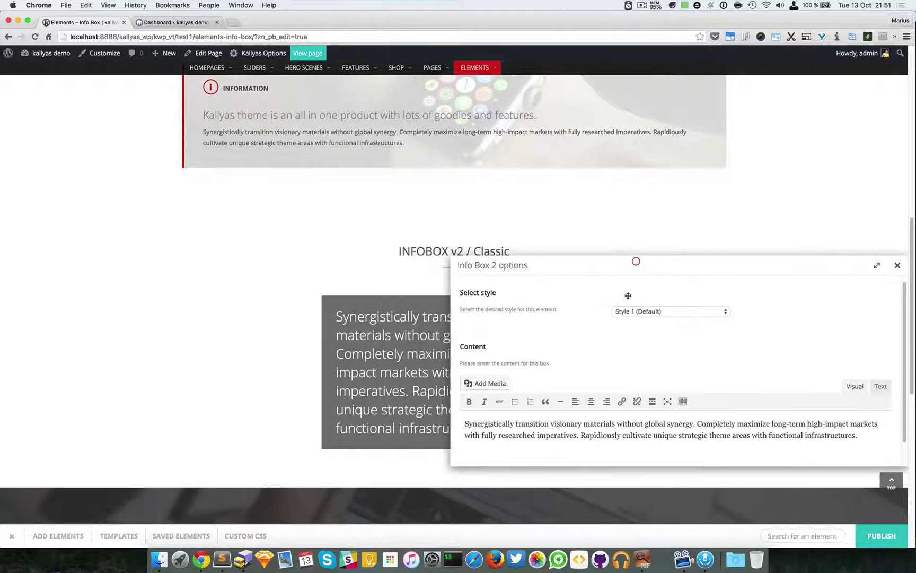
scroll(606, 381, "down", 1)
scroll(634, 389, "up", 2)
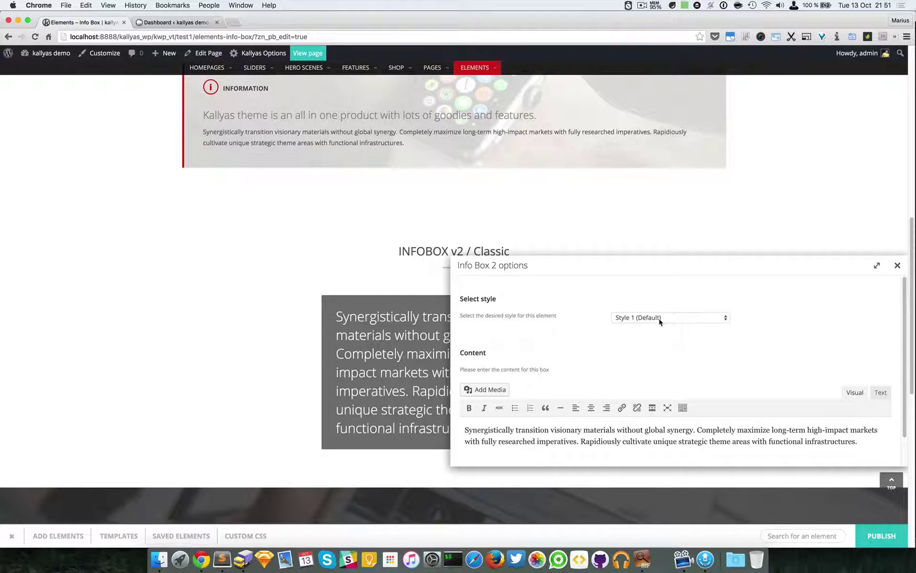
Step: Try Style 2 and Style 3, then settle on Style 1 (Default) and close the options
left_click(631, 318)
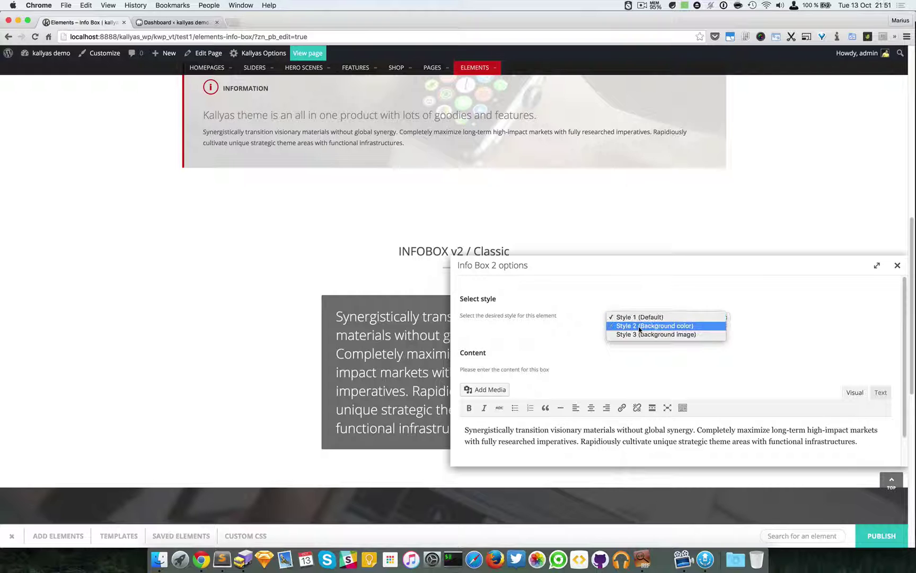
left_click(638, 325)
scroll(600, 347, "down", 5)
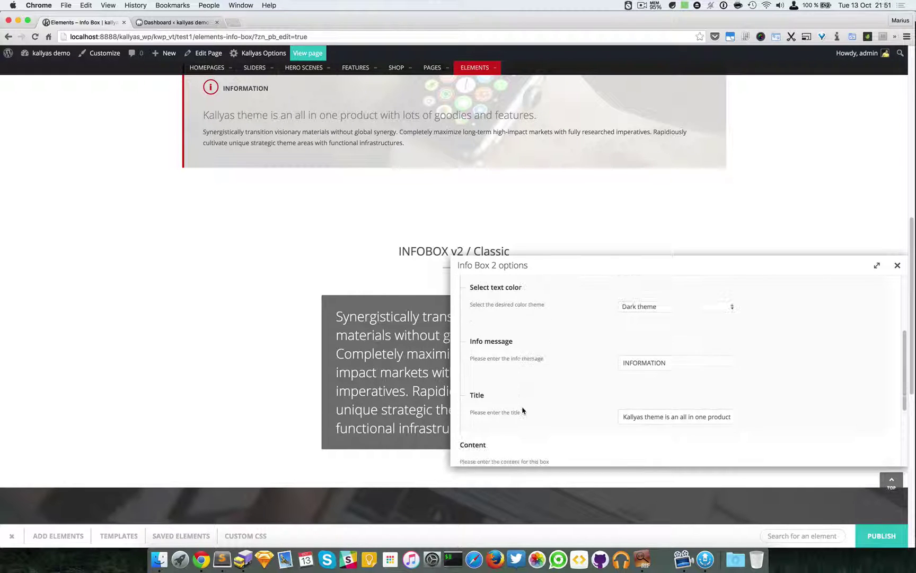
scroll(524, 408, "up", 5)
scroll(522, 414, "down", 1)
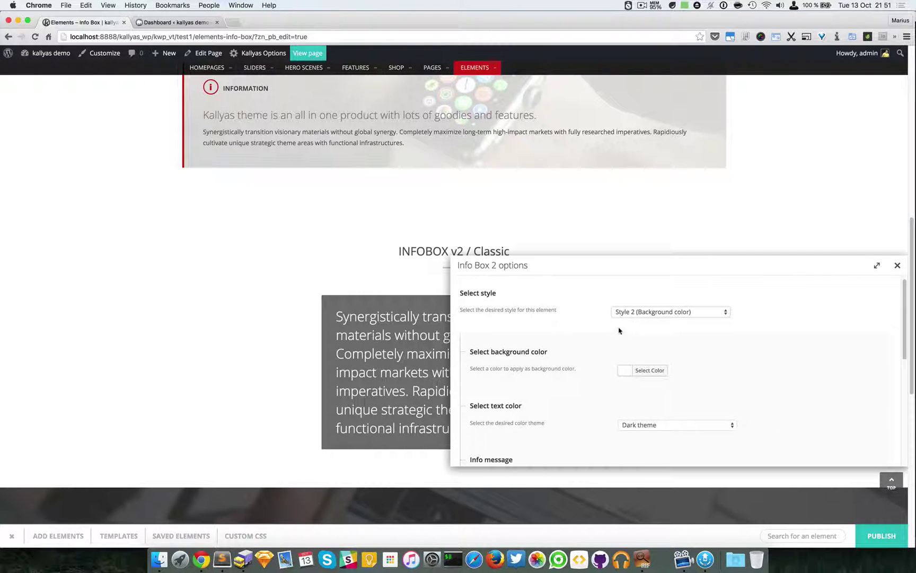
left_click(653, 317)
left_click(655, 321)
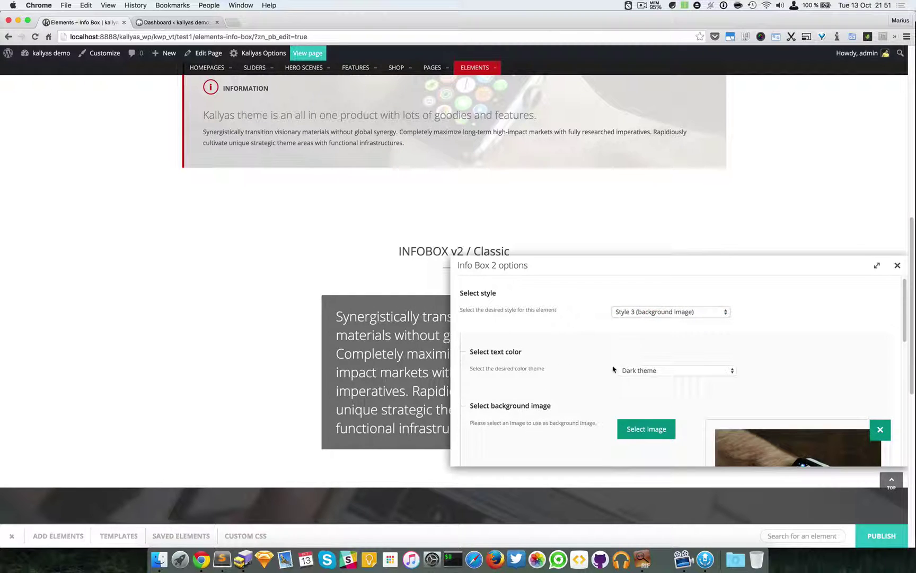
scroll(605, 379, "down", 3)
left_click(640, 275)
left_click(898, 267)
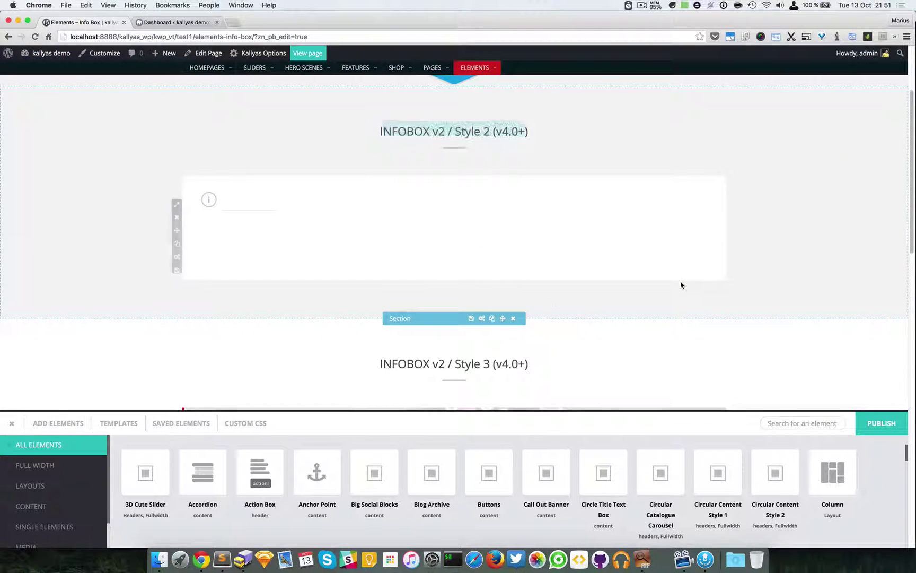
Step: Add a new Section below the INFOBOX v2 / Style 2 example
left_click(831, 426)
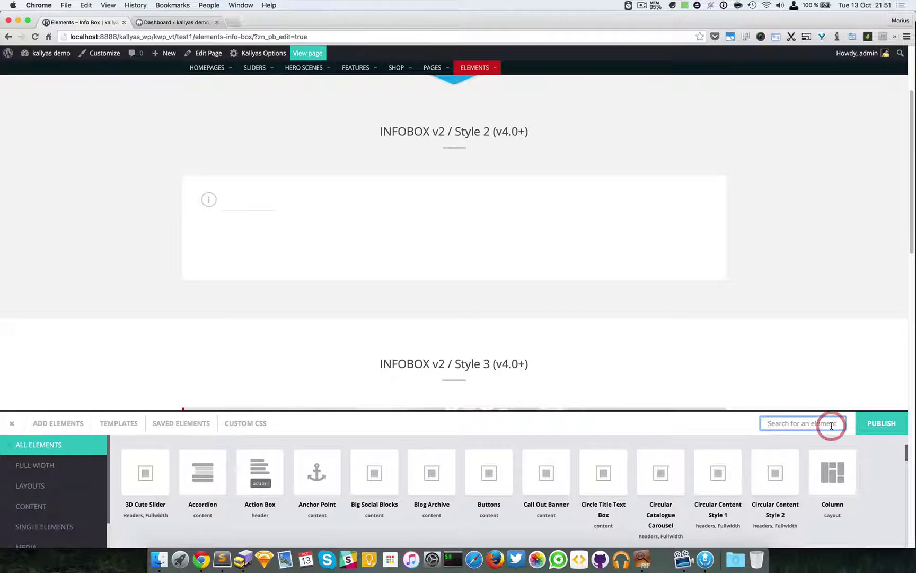
type("section")
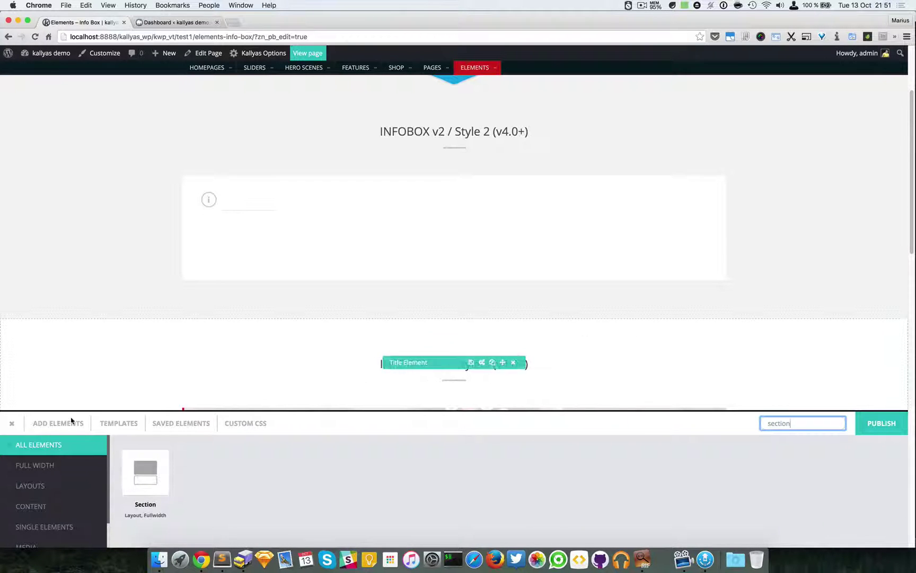
left_click_drag(145, 472, 354, 327)
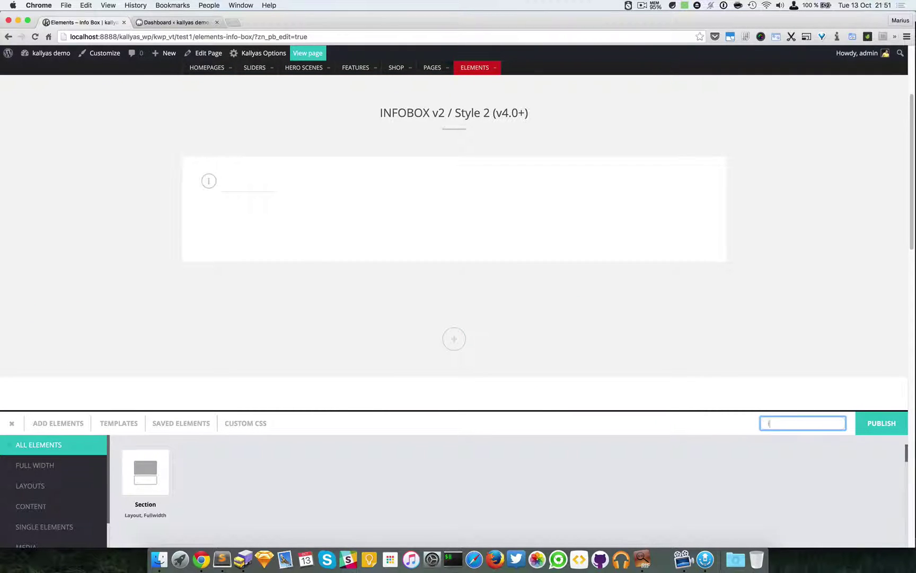
Step: Drop an Info Box into the new section and open its options
type("info")
left_click_drag(161, 462, 504, 347)
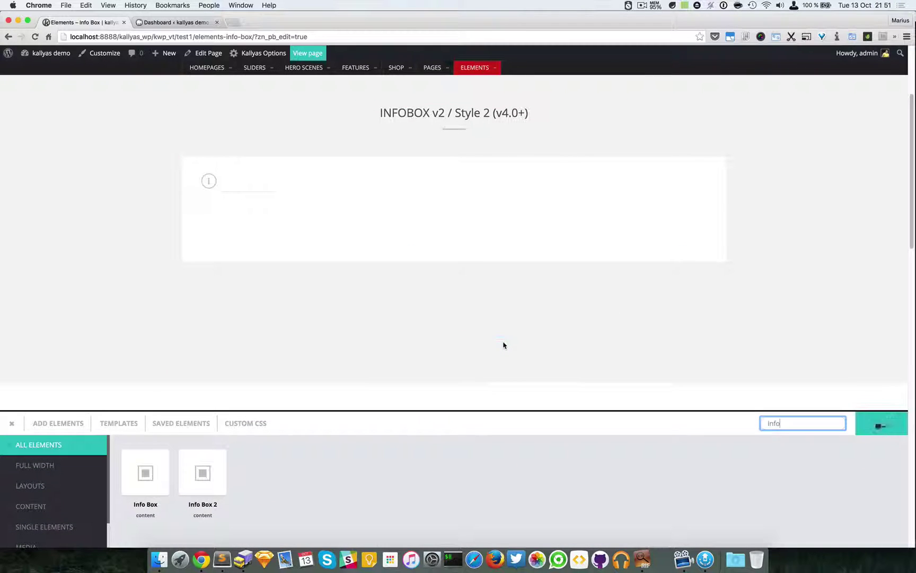
left_click(482, 325)
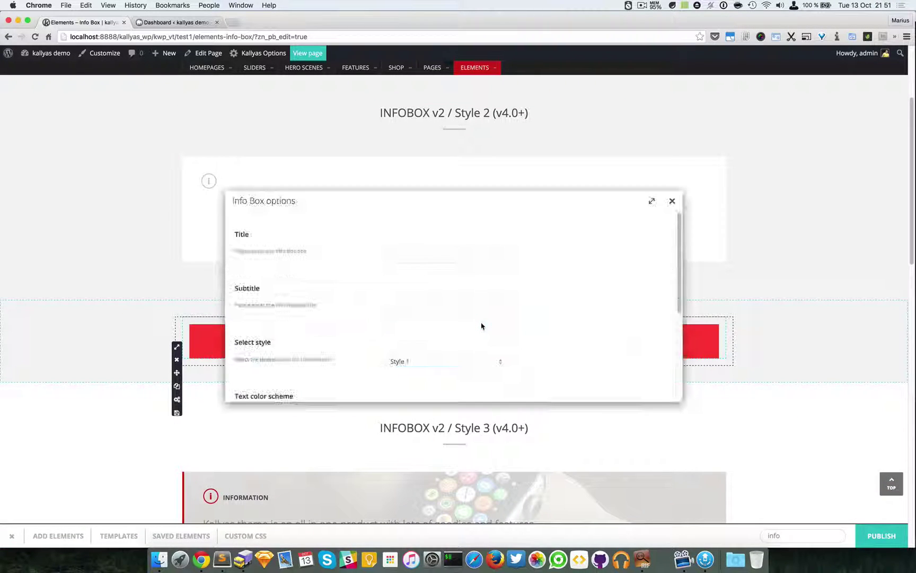
Step: Look over the plain Info Box's fields and close its options
left_click(469, 259)
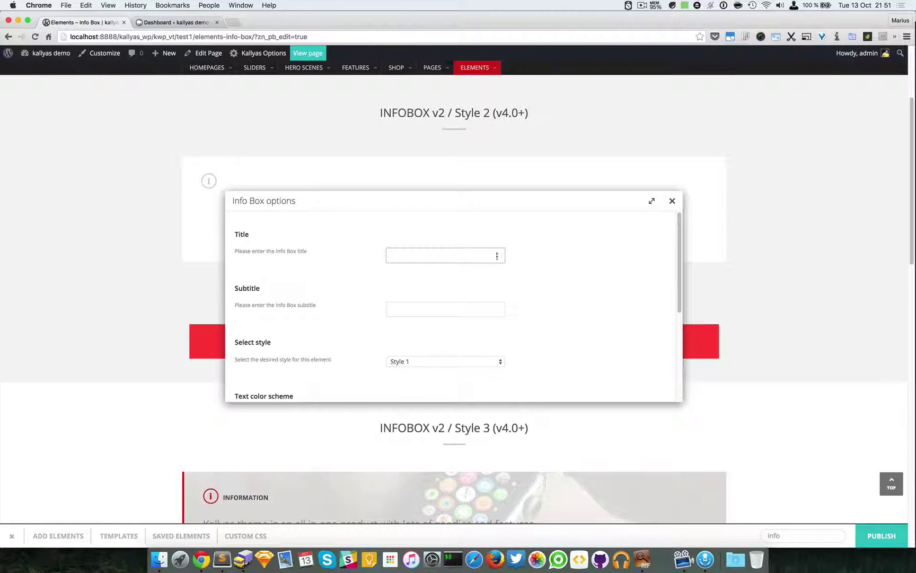
scroll(622, 279, "down", 5)
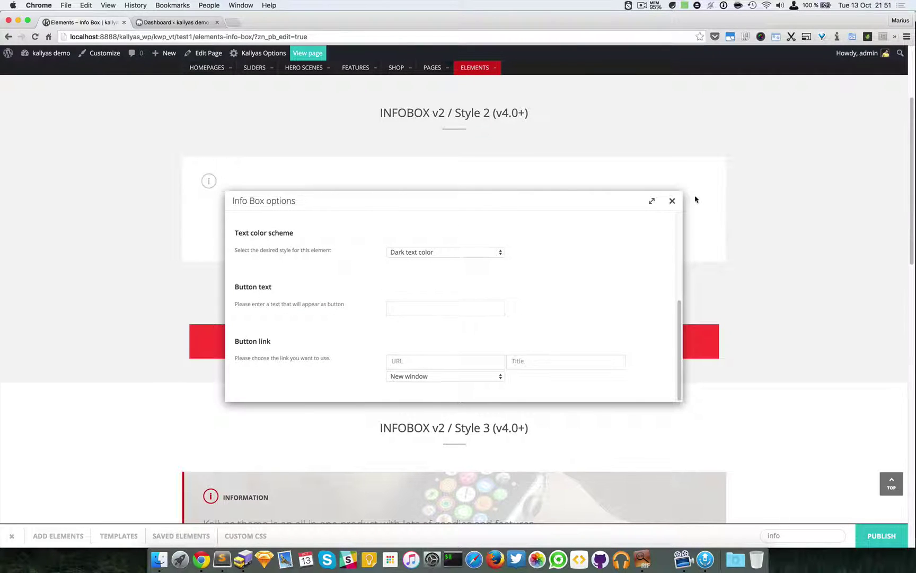
left_click(672, 200)
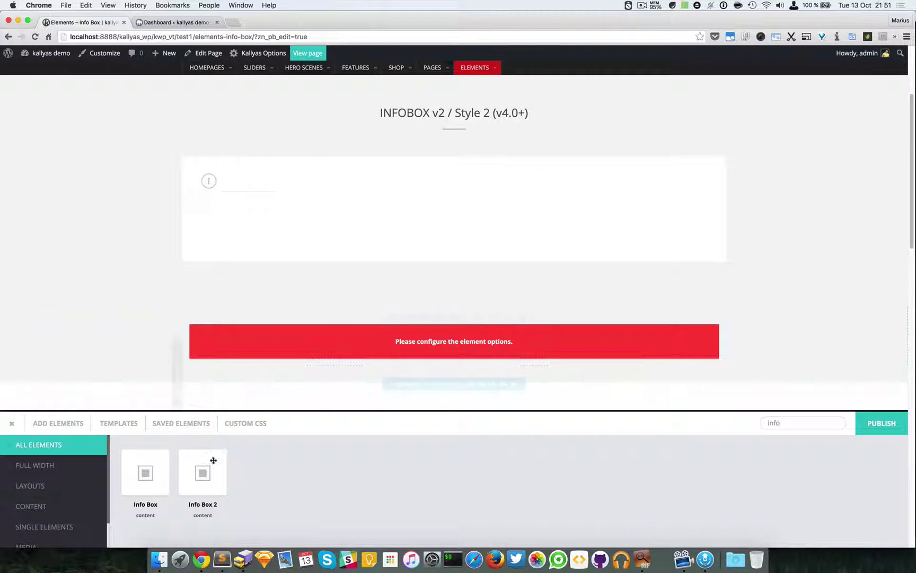
Step: Add an Info Box 2 to the section, delete the plain Info Box, and open the Info Box 2 options
left_click_drag(213, 460, 408, 356)
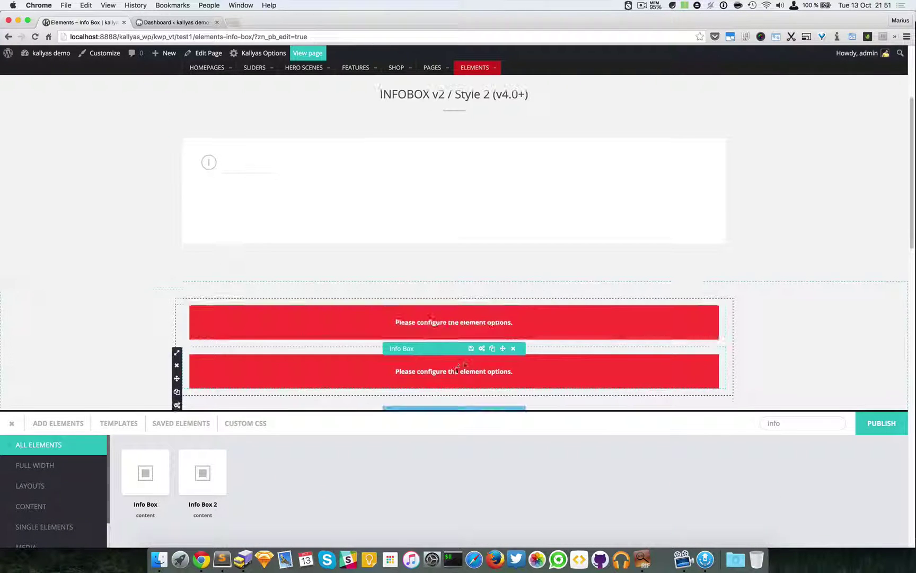
left_click(514, 350)
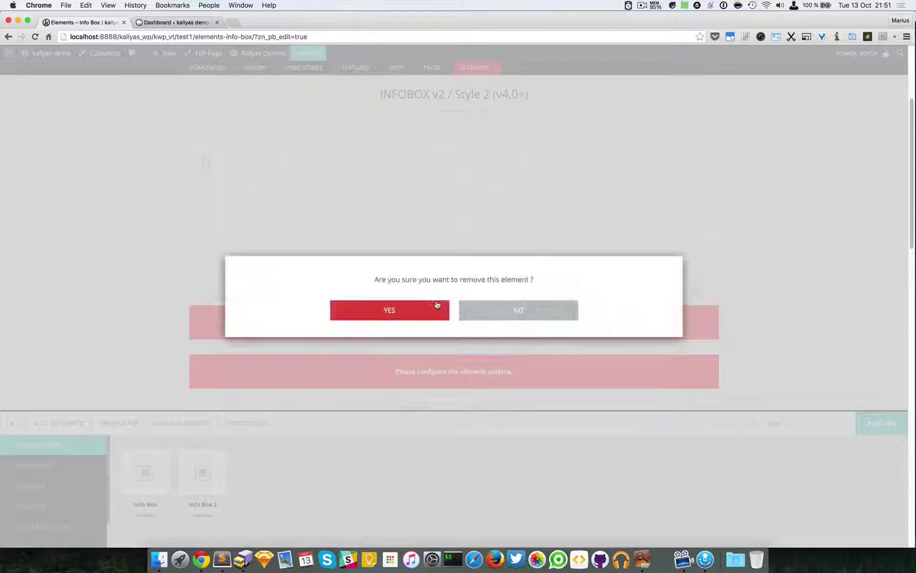
left_click(408, 311)
scroll(425, 323, "down", 2)
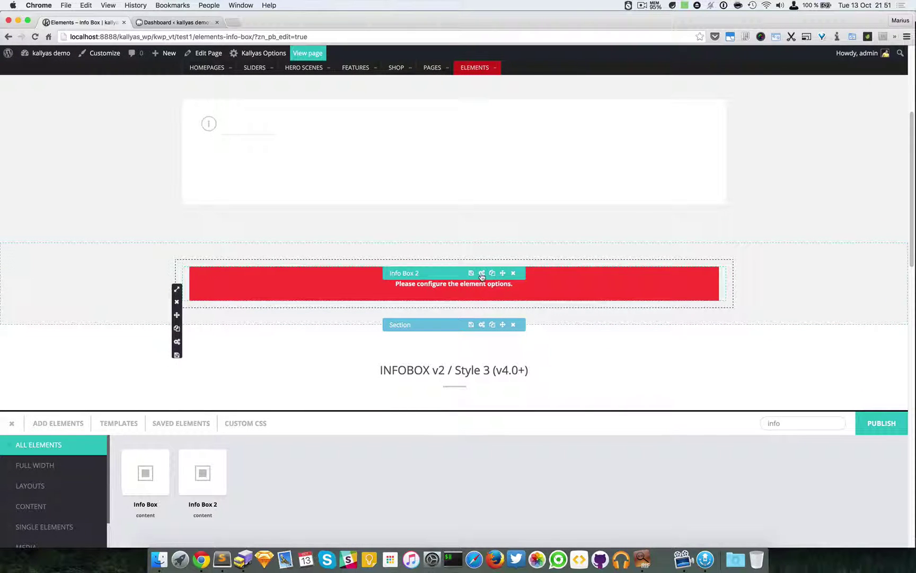
left_click(482, 273)
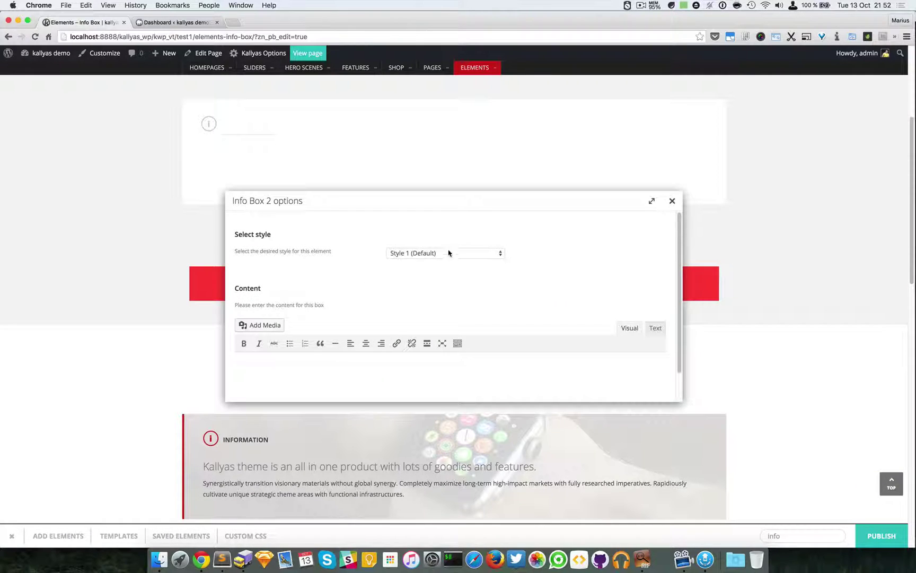
Step: Keep the default Info Box 2 style and copy placeholder text from the lorem-ipsum generator
left_click(449, 251)
left_click(371, 386)
left_click(837, 36)
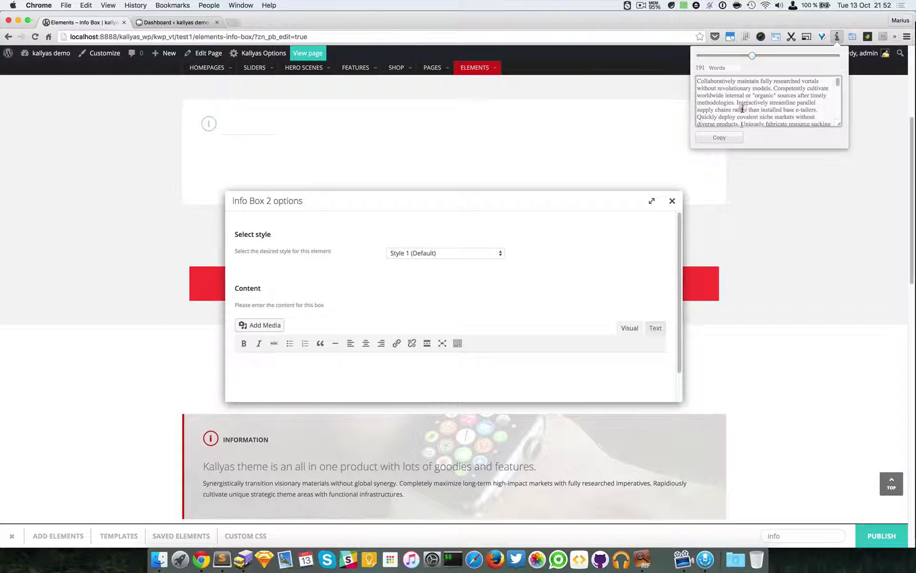
left_click(735, 136)
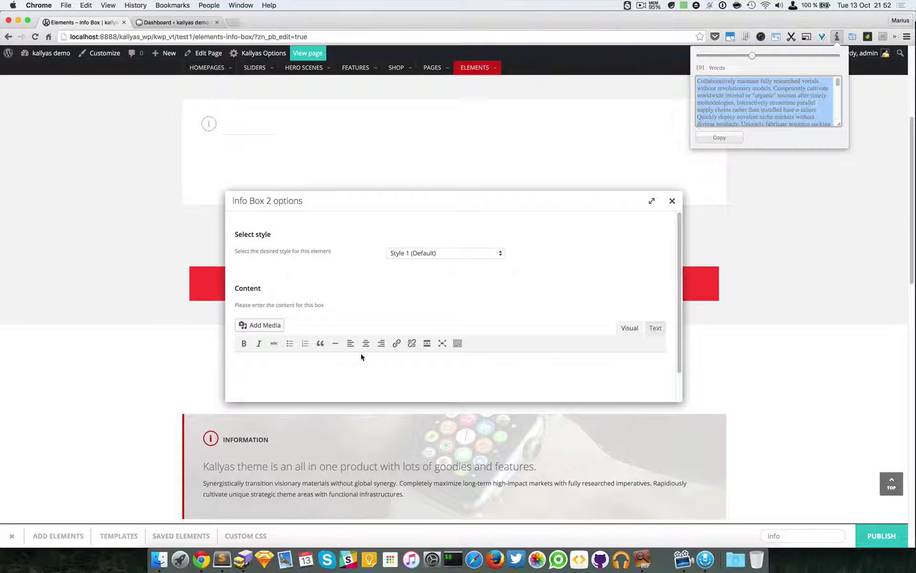
Step: Paste the placeholder paragraphs into the box's Content field and apply it
left_click(358, 381)
key("super+v")
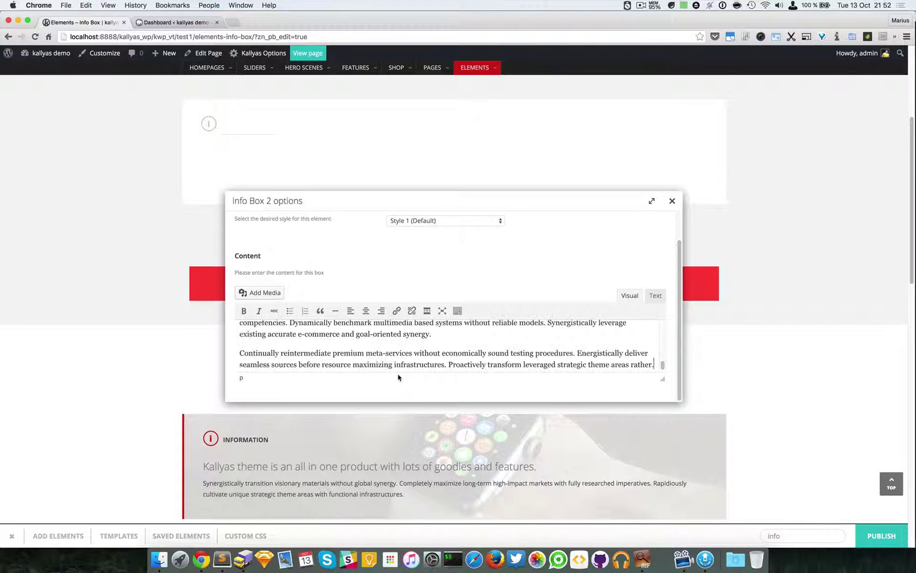
left_click(672, 201)
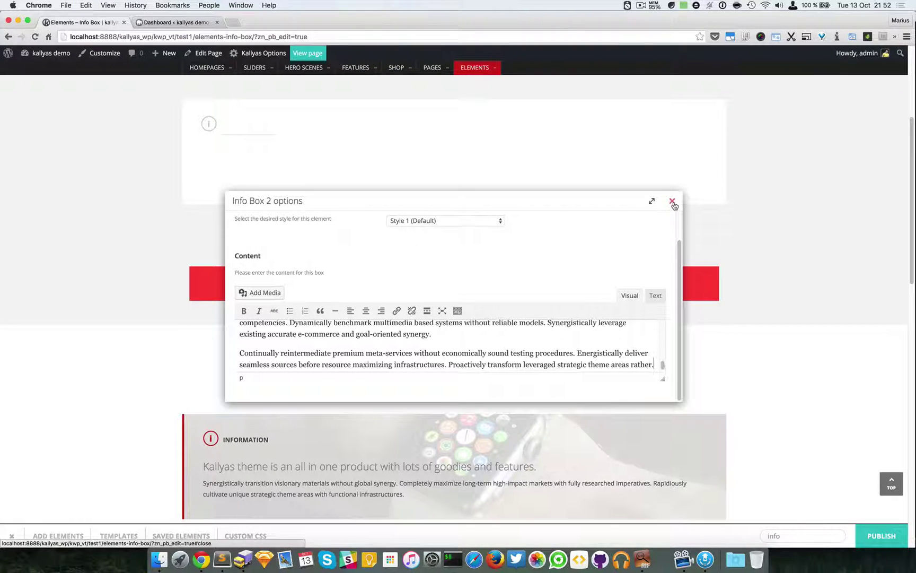
scroll(771, 247, "down", 5)
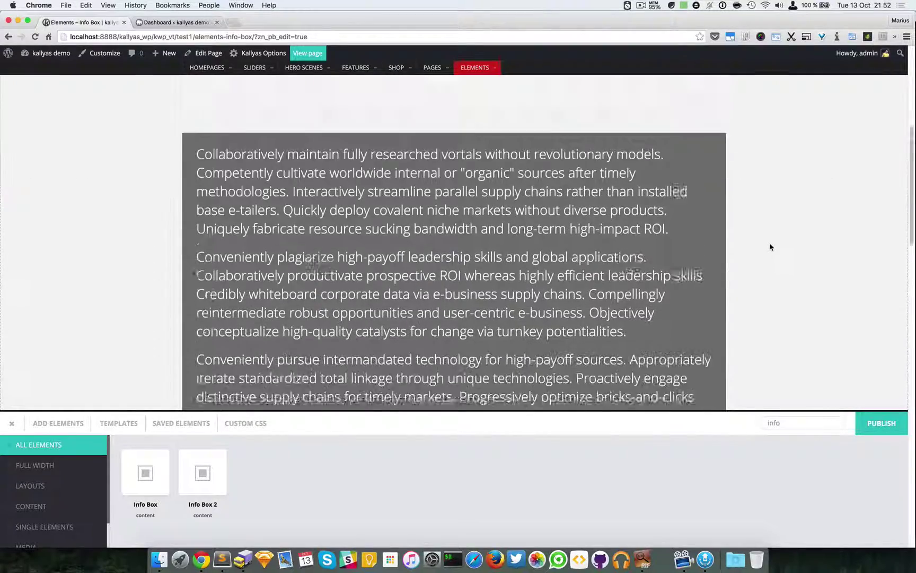
Step: Switch the new Info Box 2 to Style 2 with a background colour
scroll(653, 239, "down", 4)
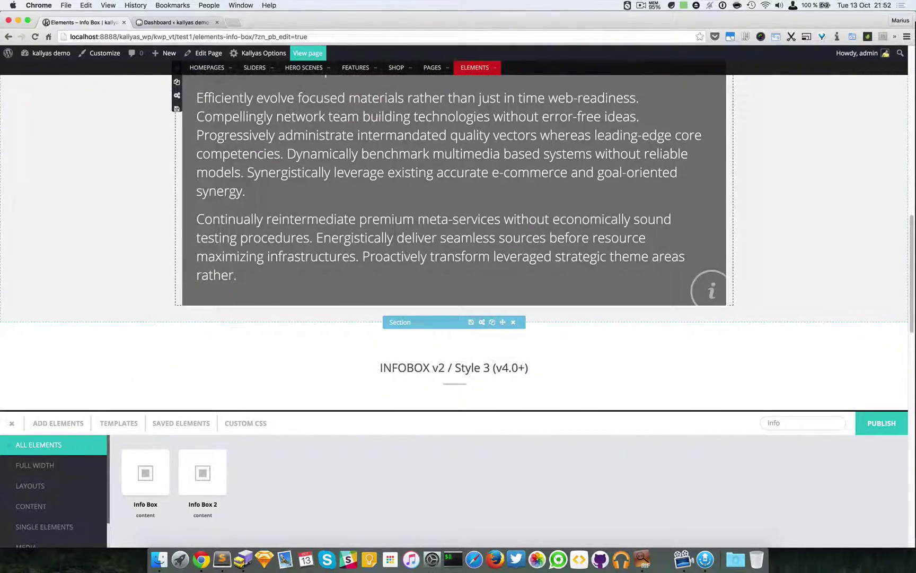
scroll(412, 233, "up", 8)
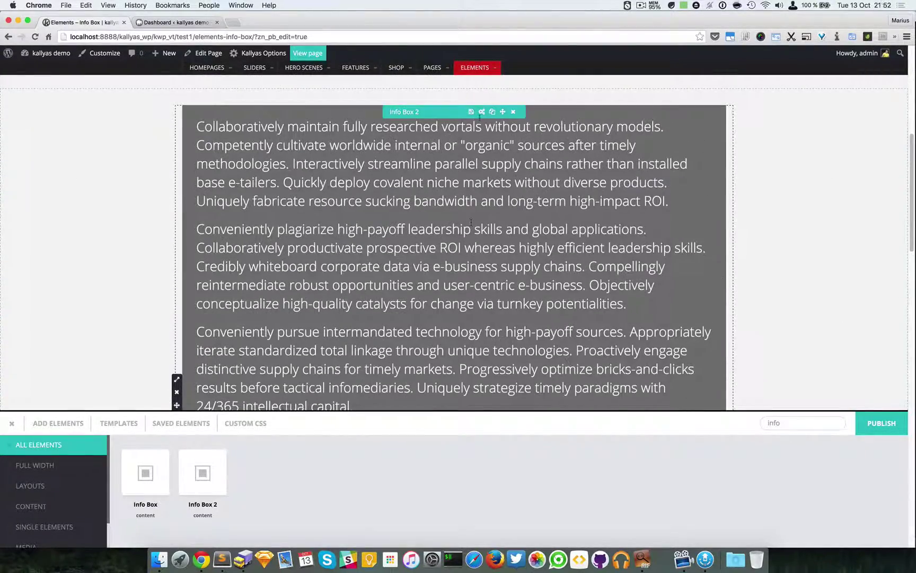
left_click(481, 113)
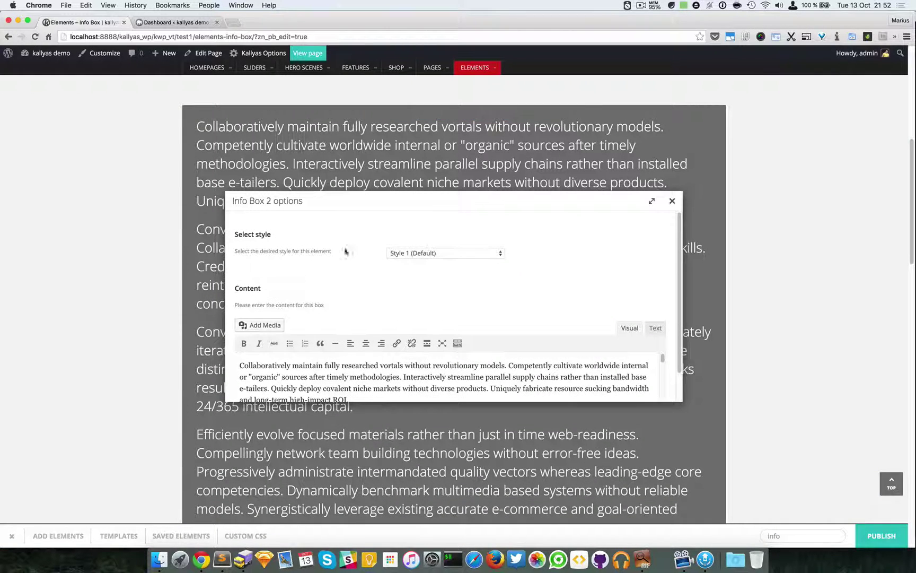
left_click(407, 253)
left_click(411, 261)
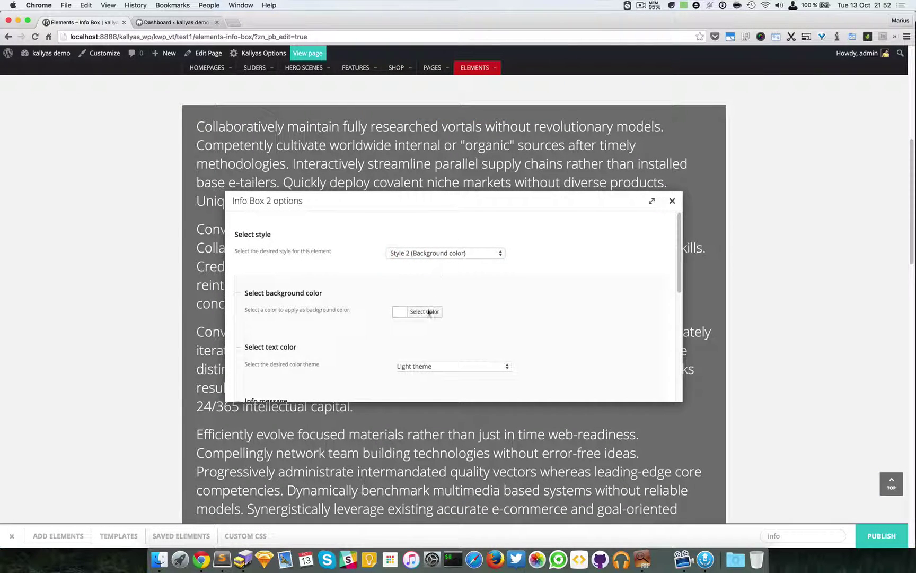
left_click(426, 312)
left_click(593, 318)
Step: Pick orange #dd9933 as the box's background colour
scroll(419, 319, "down", 2)
left_click(423, 271)
left_click(424, 313)
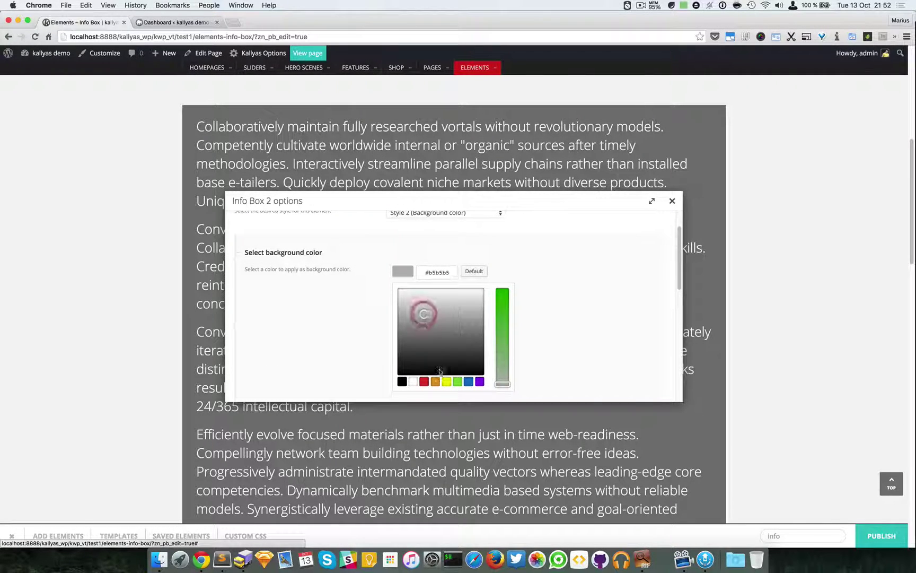
left_click(435, 381)
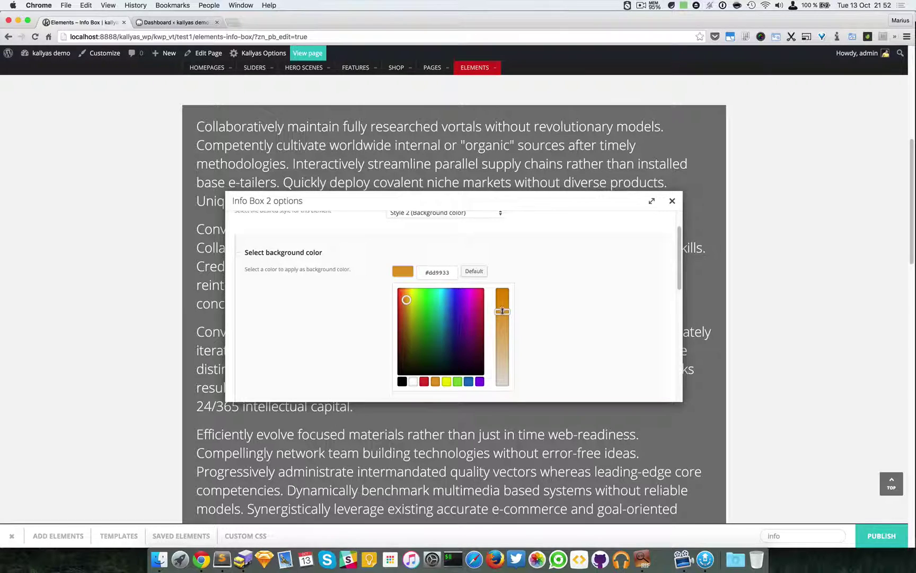
Step: Enter info message 'THE INFO KIOSK' and title 'Just a title right here', then apply
scroll(551, 311, "down", 5)
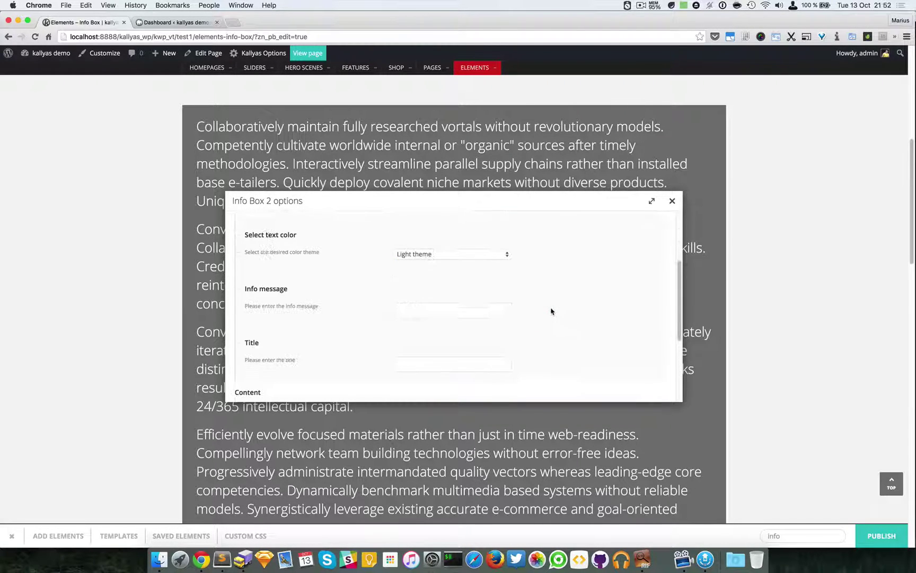
left_click(468, 309)
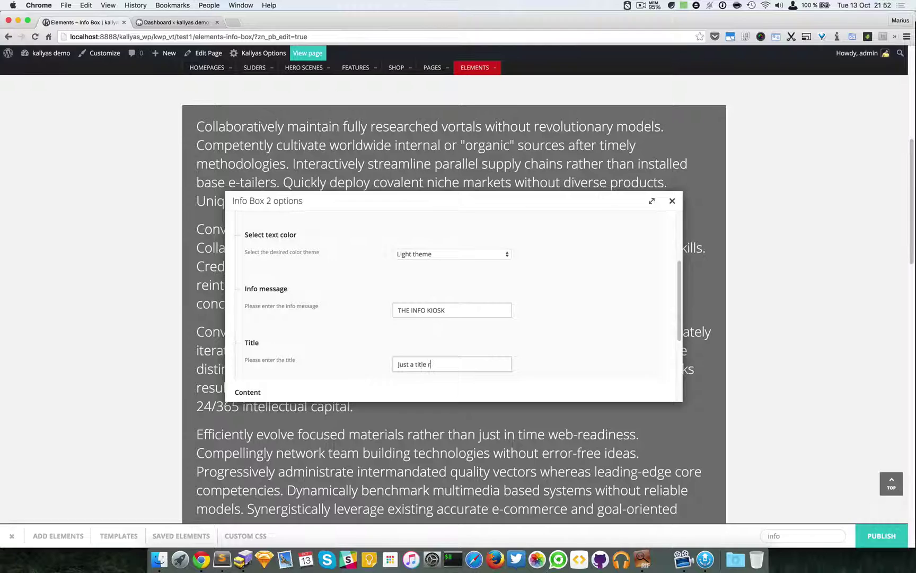
scroll(474, 286, "down", 3)
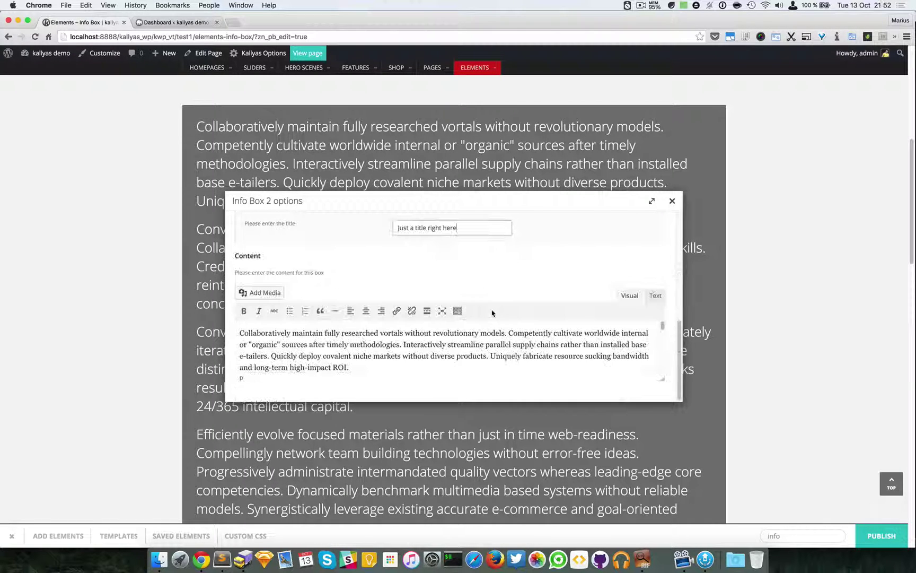
left_click(672, 201)
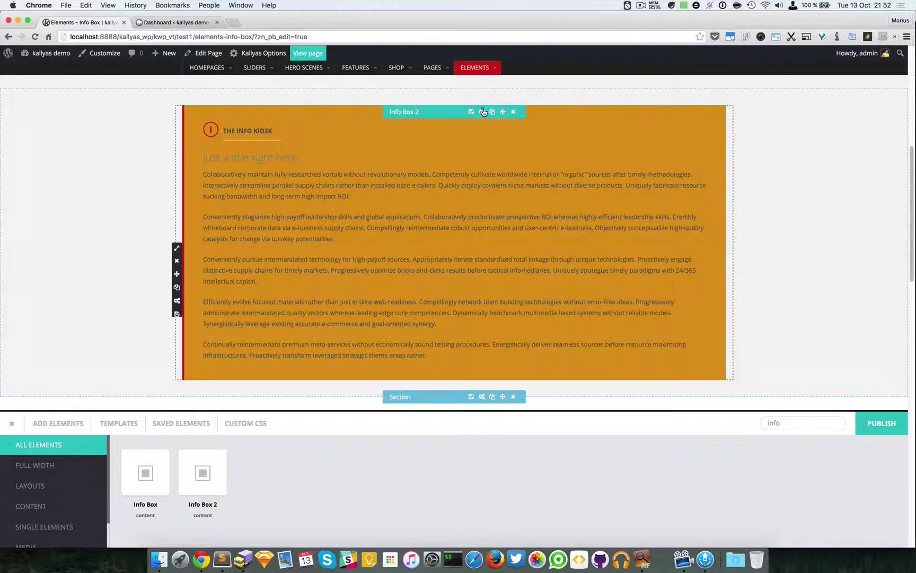
left_click(483, 112)
Step: Set the Info Box 2 text colour to the Dark theme so its text shows white
left_click_drag(391, 197, 545, 223)
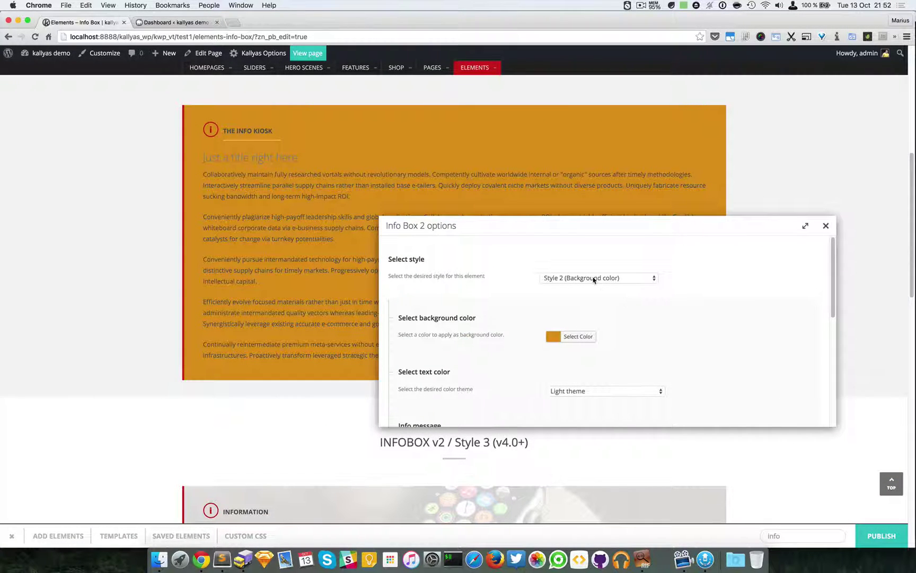
left_click(603, 392)
left_click(603, 399)
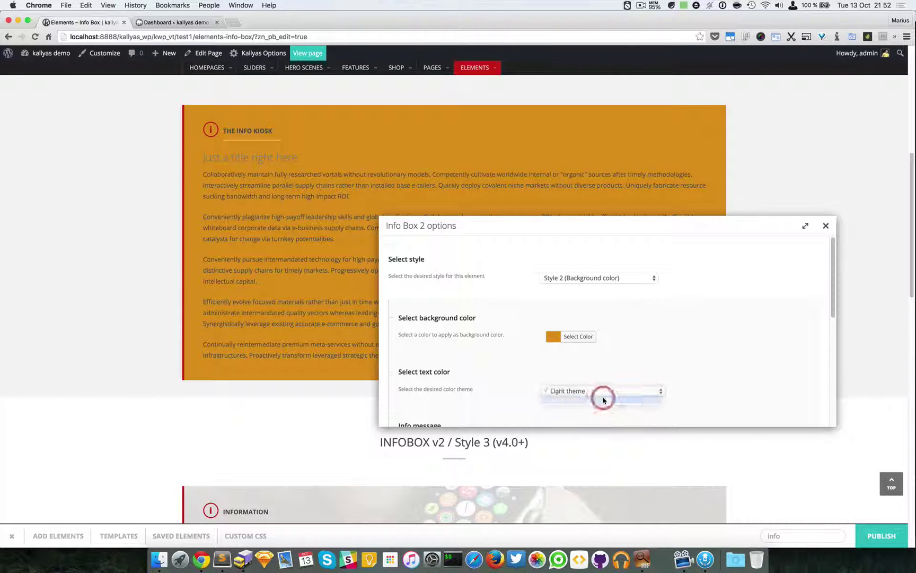
left_click(826, 226)
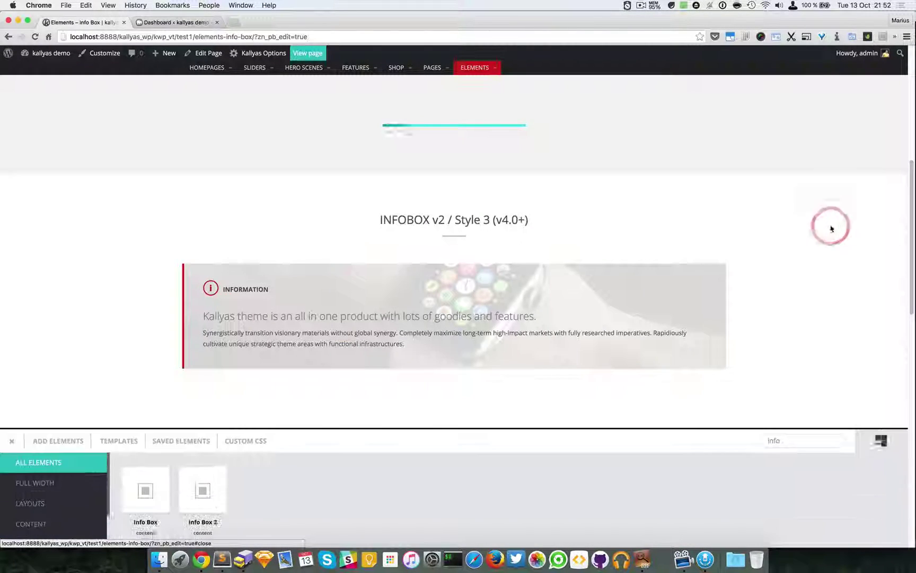